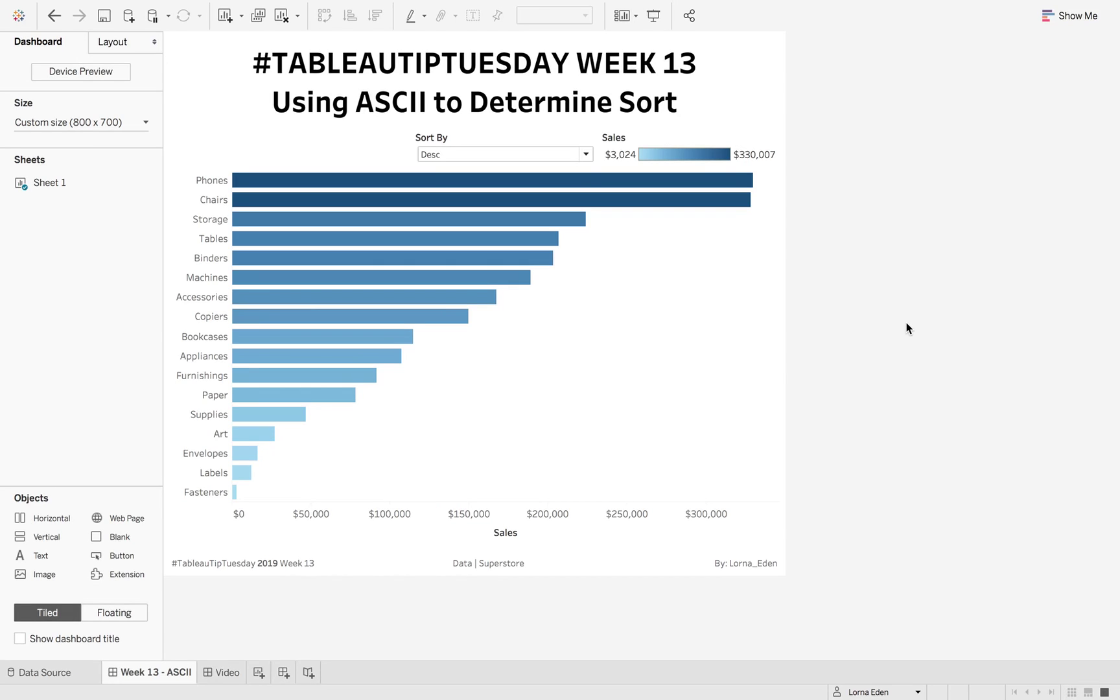
- Set the dashboard's Sort By control to A - Z, then to Z - A
click(511, 154)
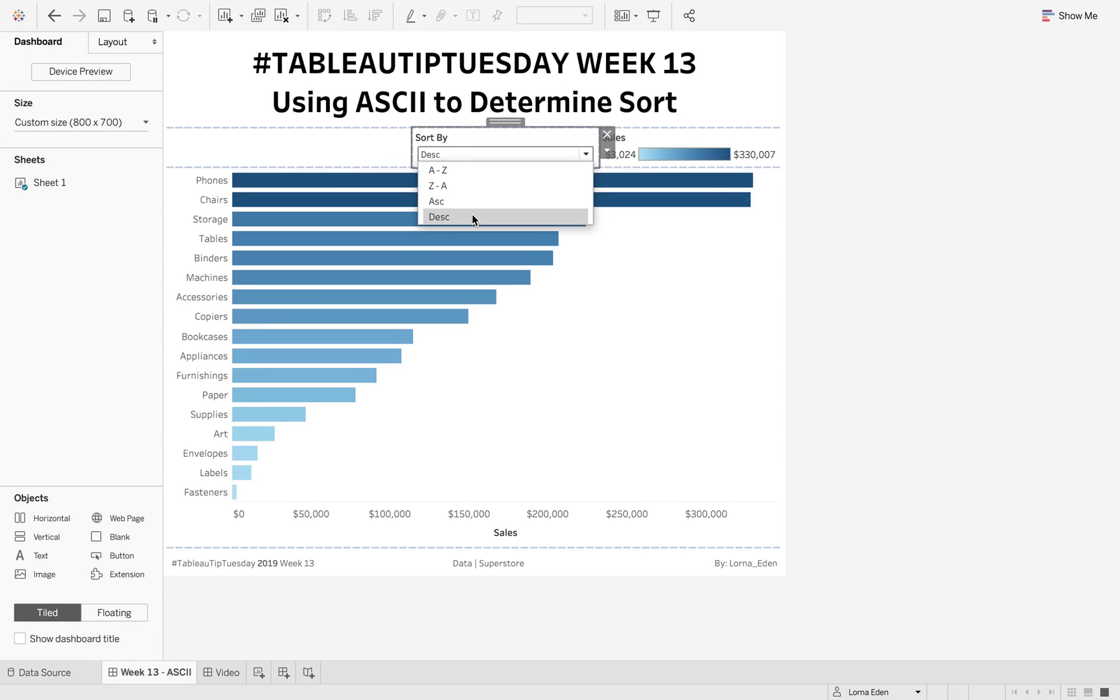
click(474, 169)
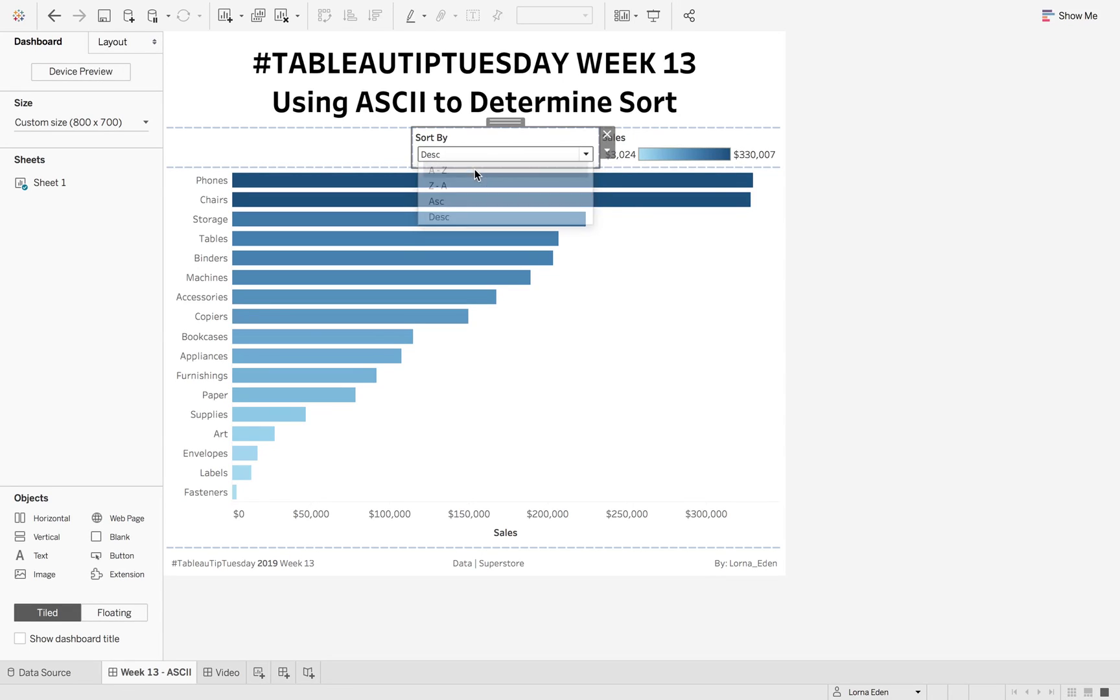
click(472, 153)
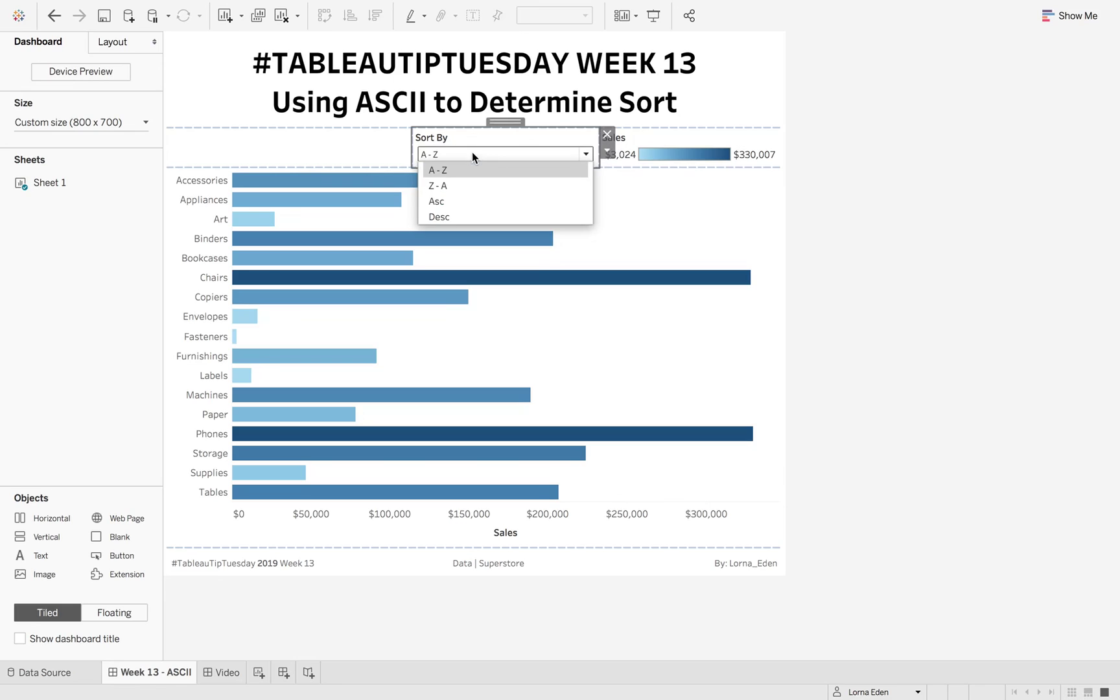
click(467, 185)
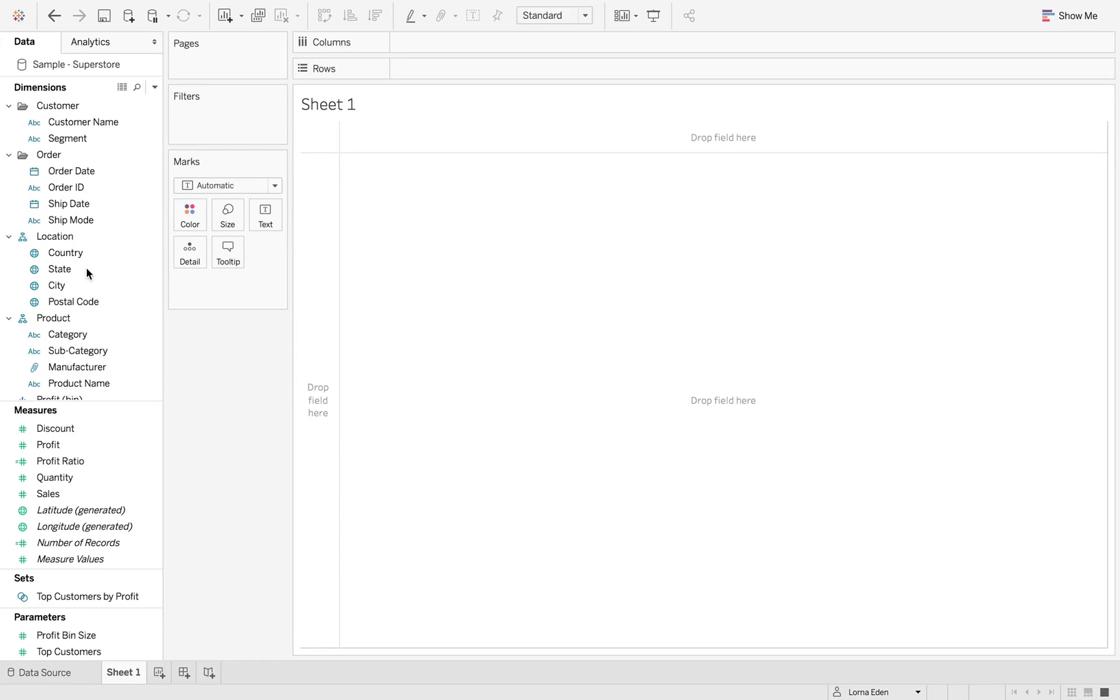
- Put Sub-Category on Rows and Sales on Columns to draw horizontal bars
click(88, 353)
drag(88, 353, 320, 305)
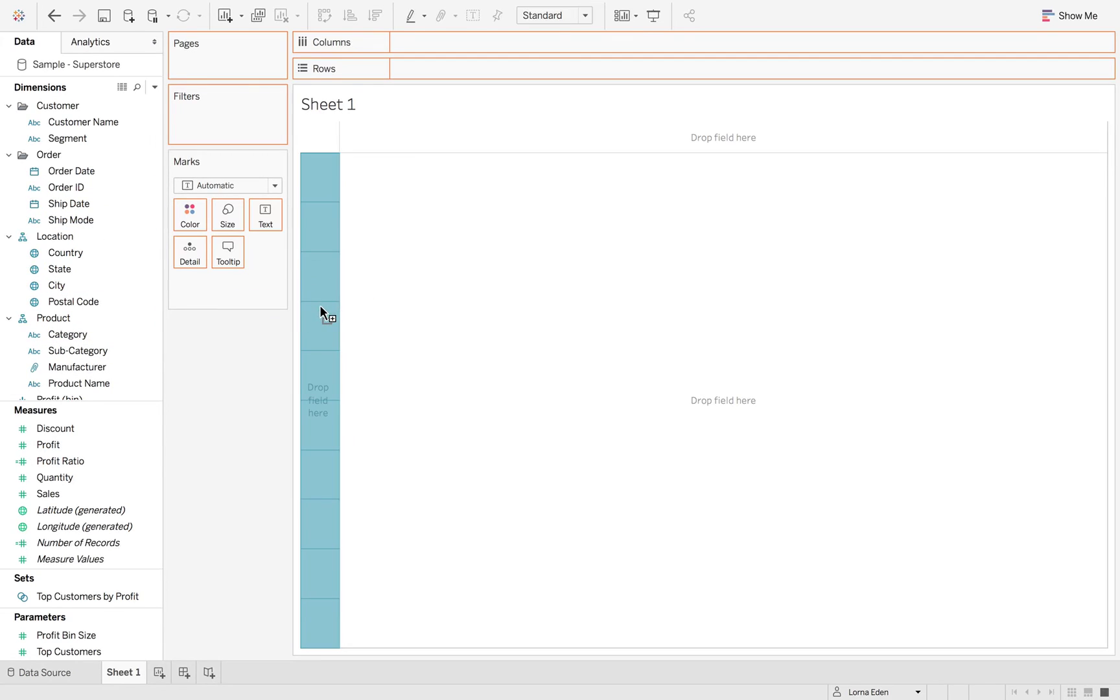
click(47, 494)
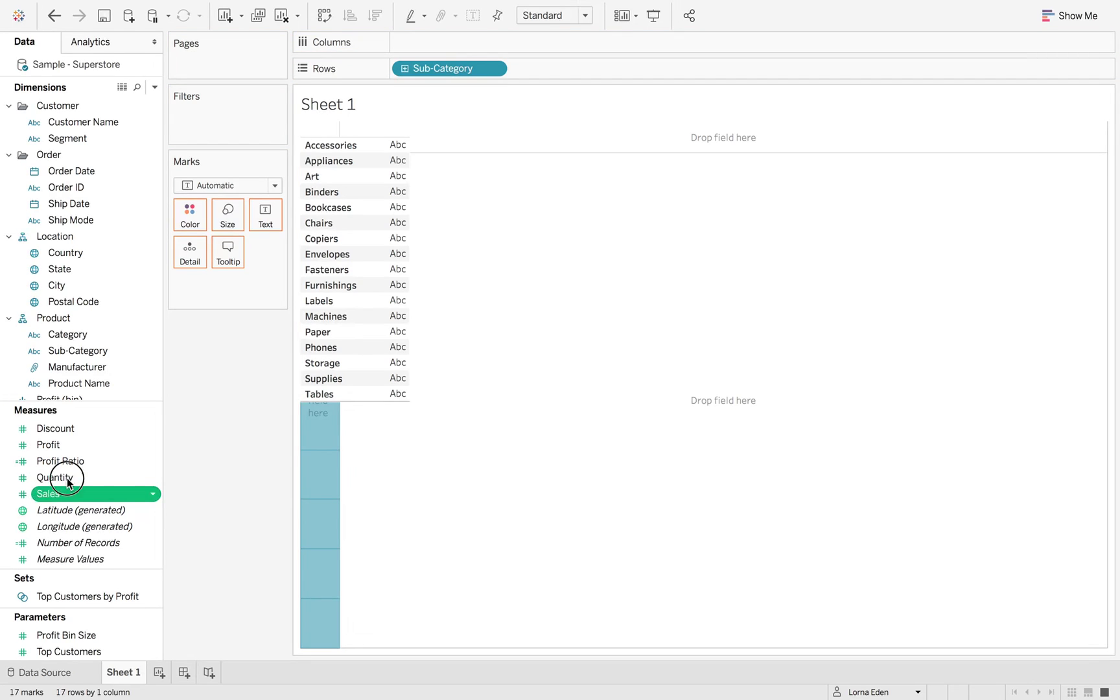
mouse_move(68, 483)
mouse_down()
mouse_move(425, 148)
mouse_move(450, 44)
mouse_up()
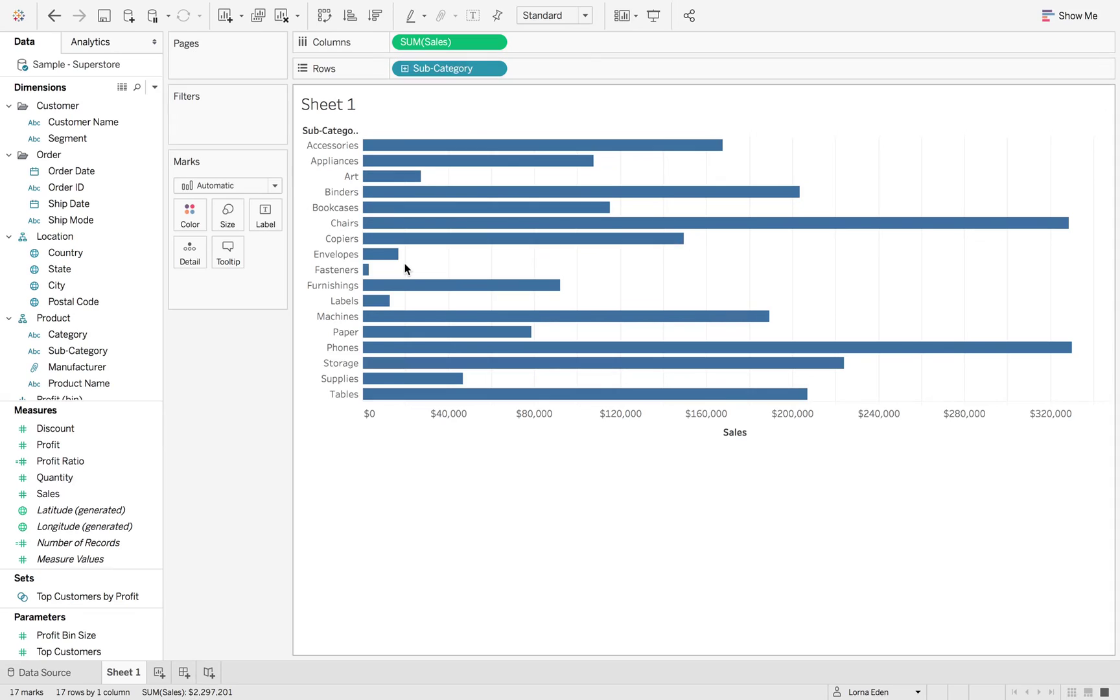
- Sort the bars by sales descending, then ascending, then back to alphabetical
mouse_move(755, 434)
click(756, 433)
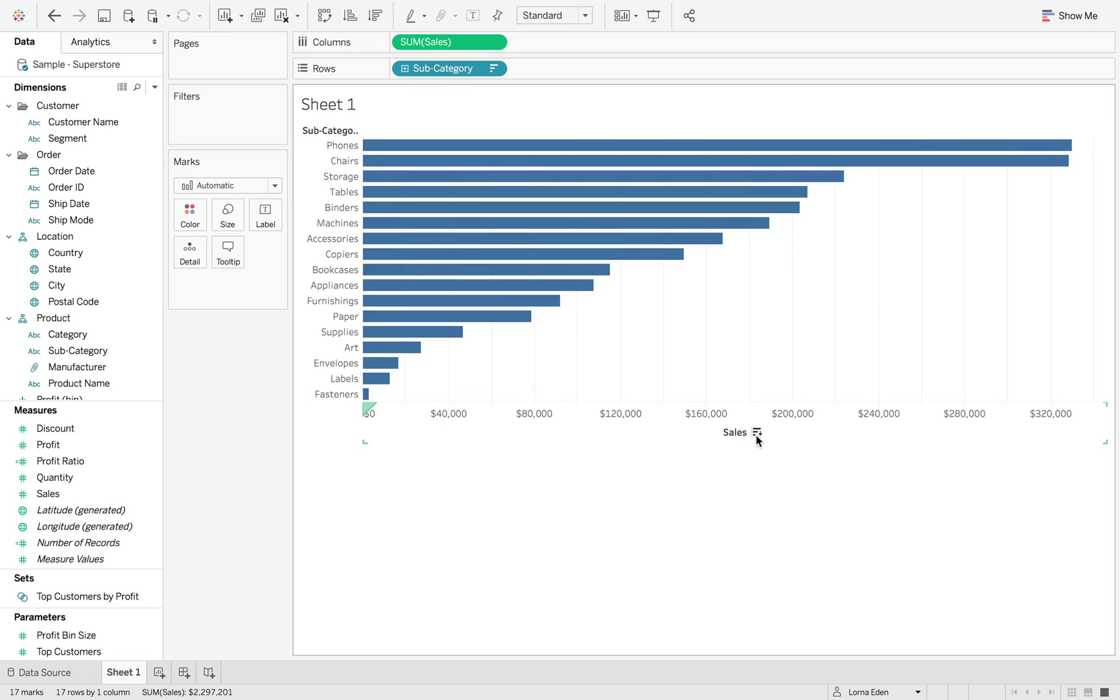
click(755, 434)
click(756, 433)
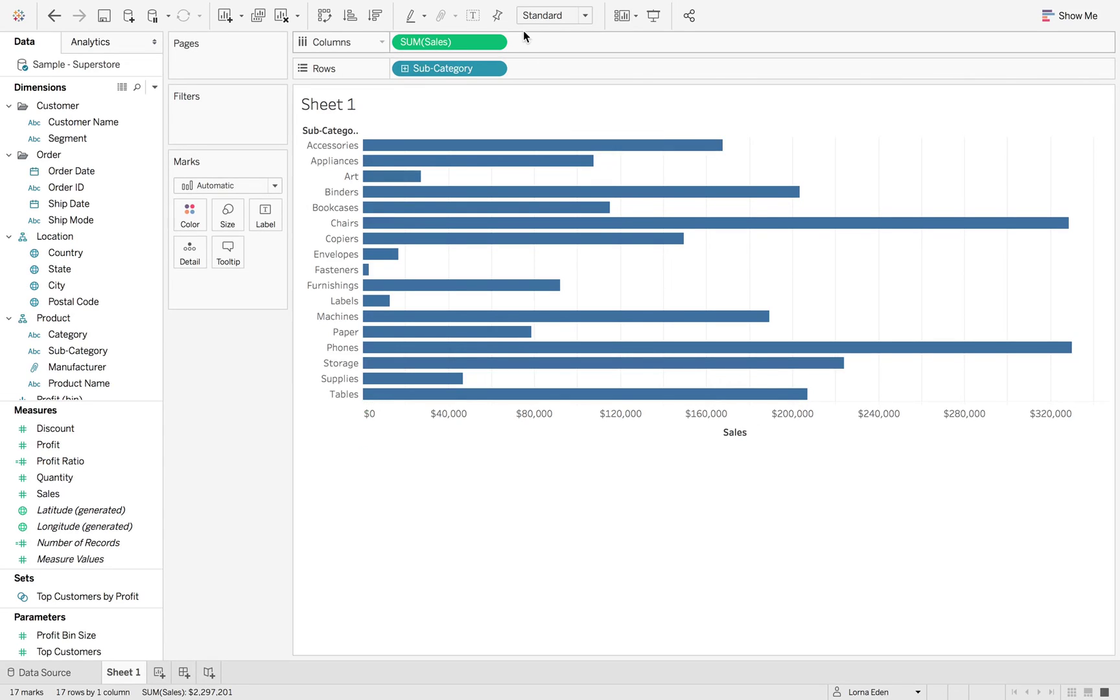
- Set Sub-Category's sort to data source order, trying Descending before settling on Ascending
click(494, 68)
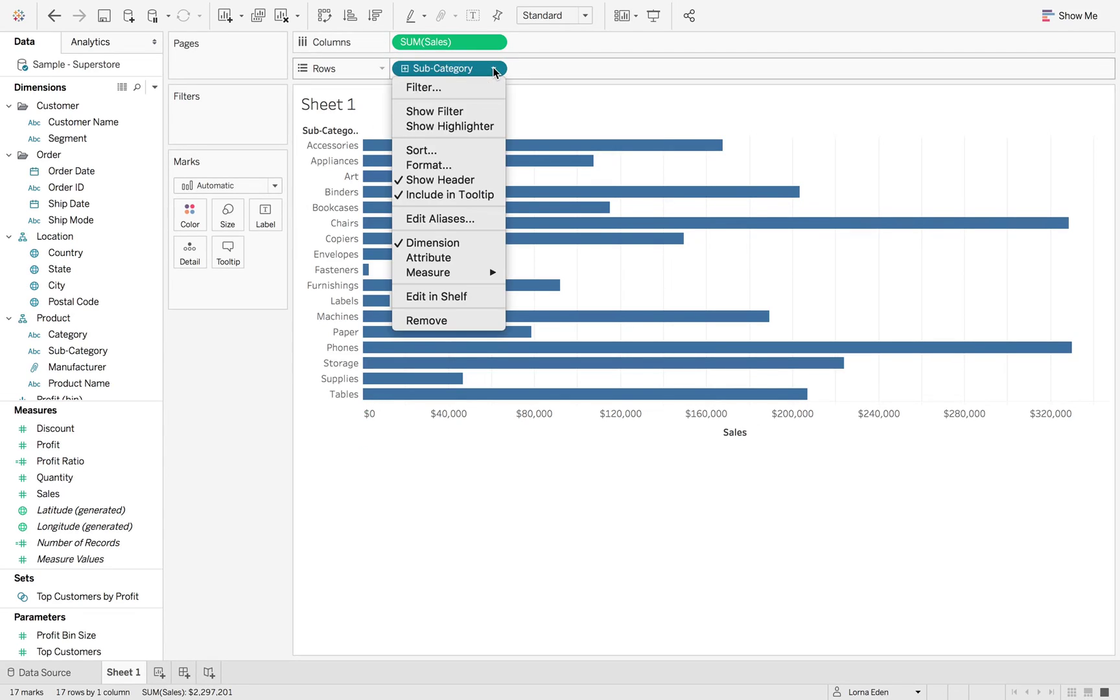
click(457, 150)
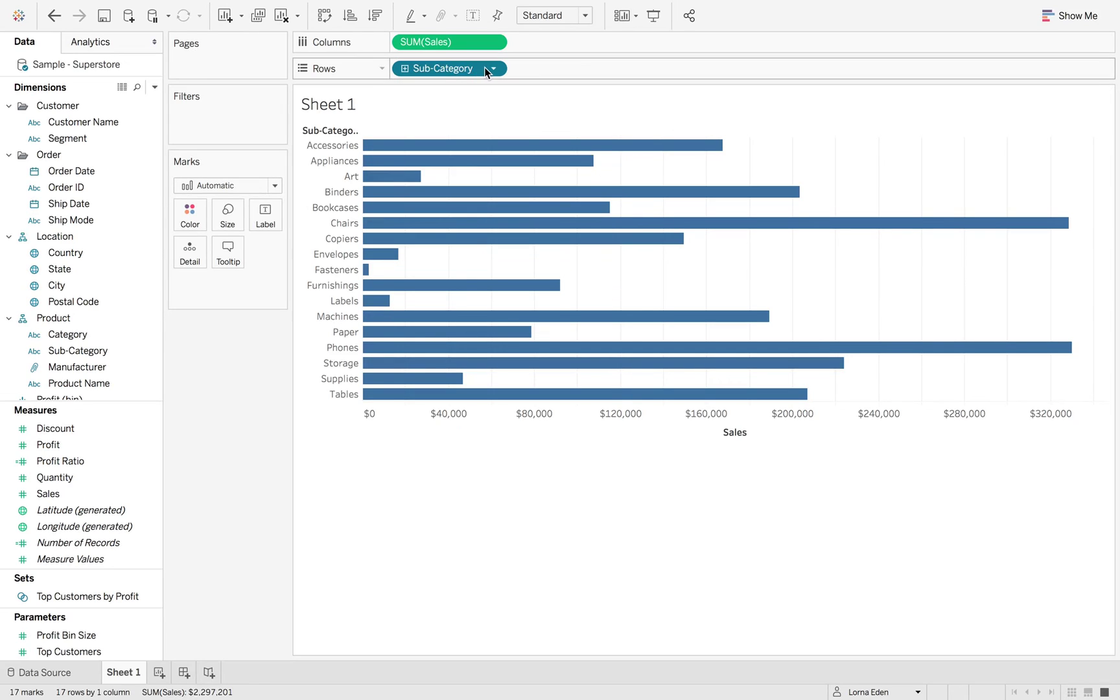
click(490, 367)
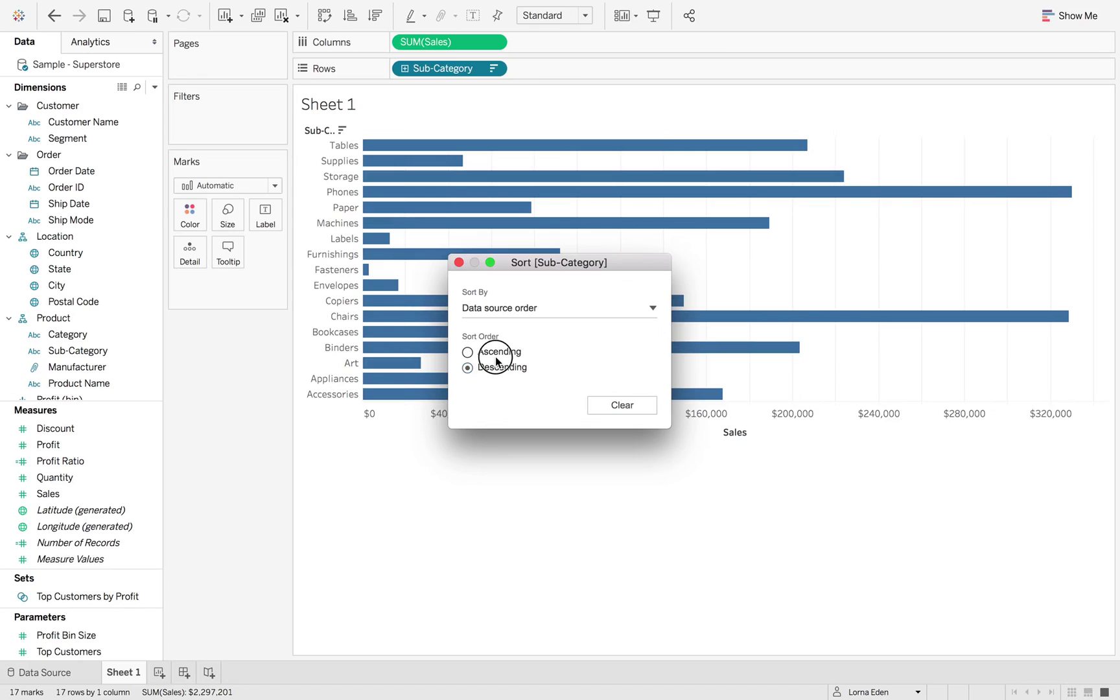
click(496, 358)
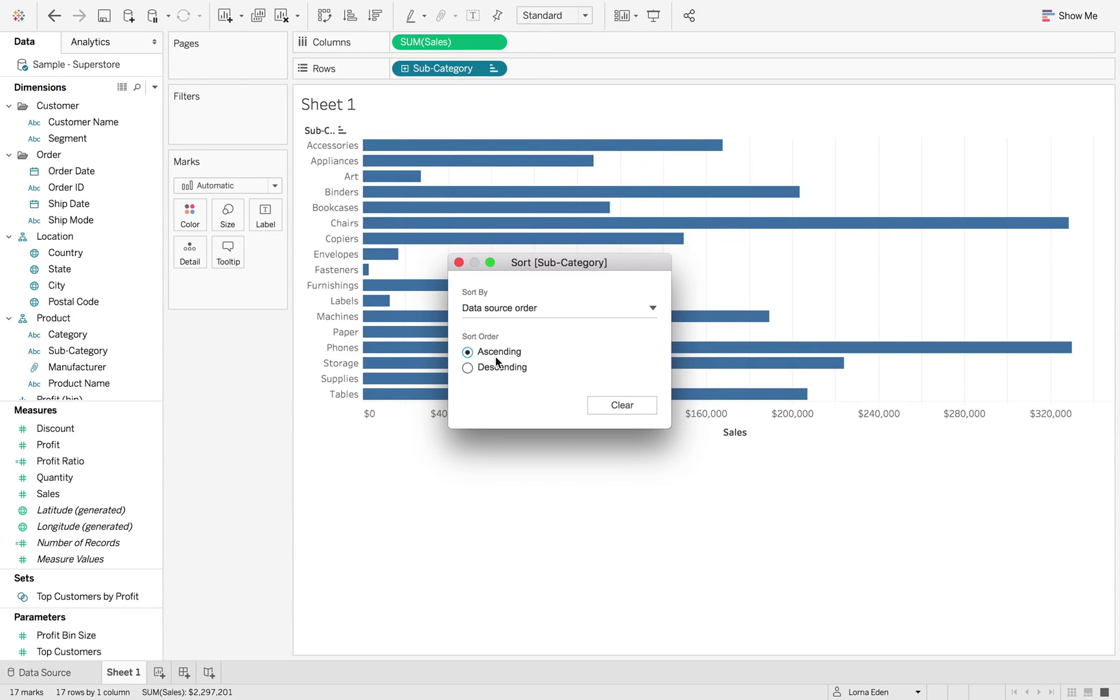
click(459, 262)
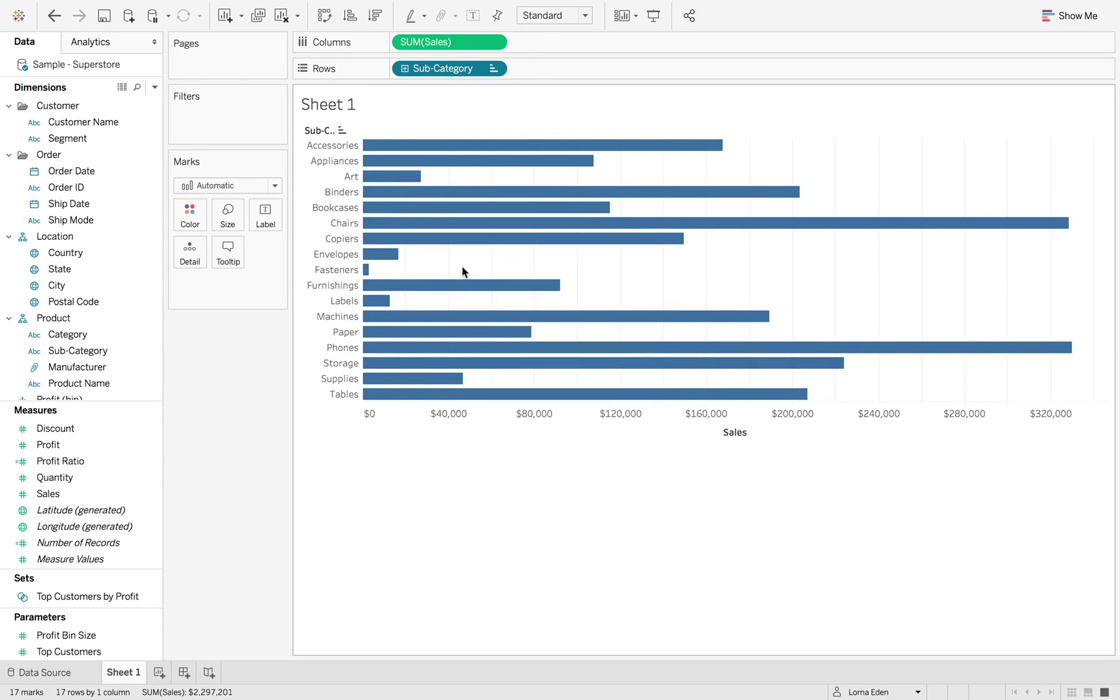
- Create a parameter named 'Sort By' with Integer data type and List allowable values
click(154, 87)
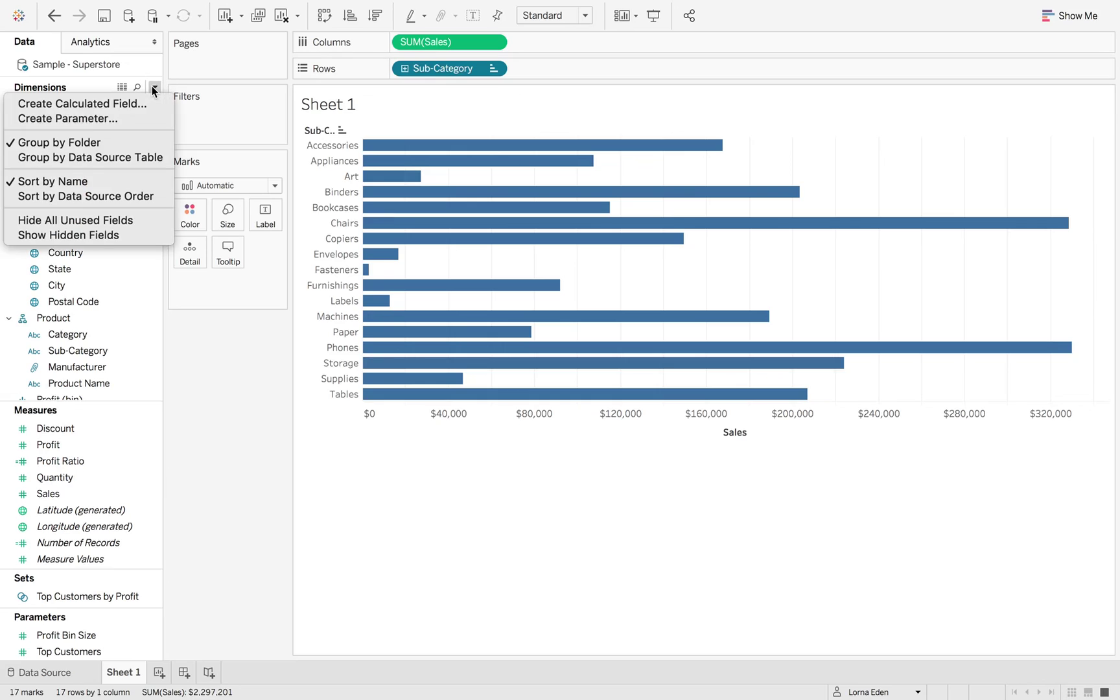
click(132, 116)
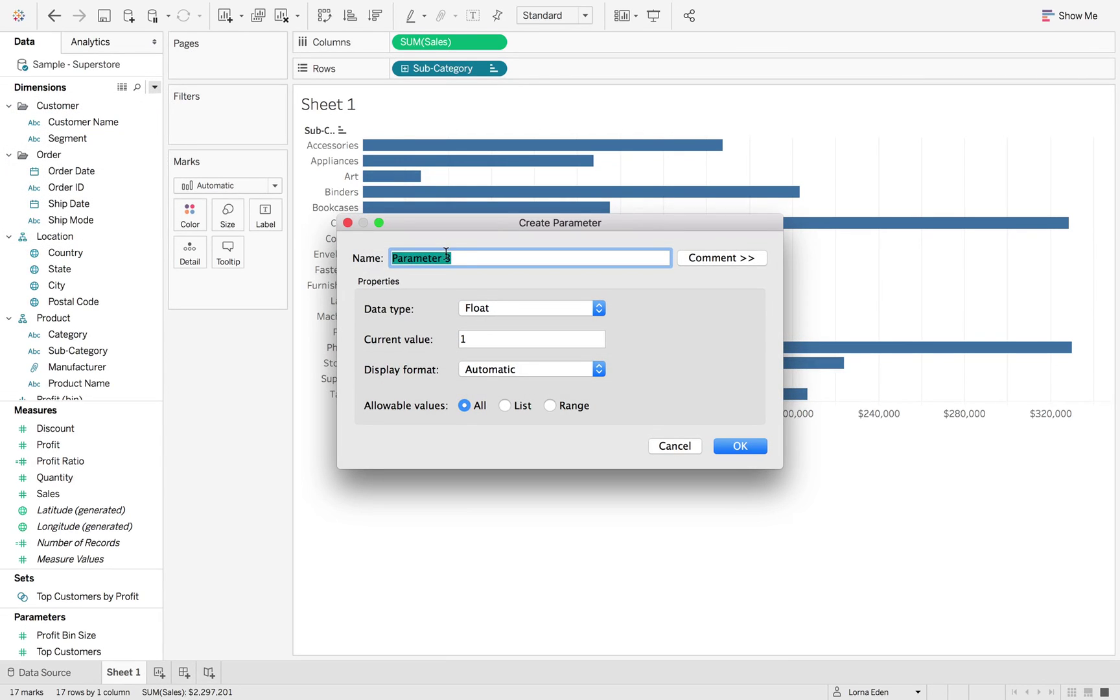
text(Sort By)
click(497, 314)
click(502, 322)
click(505, 405)
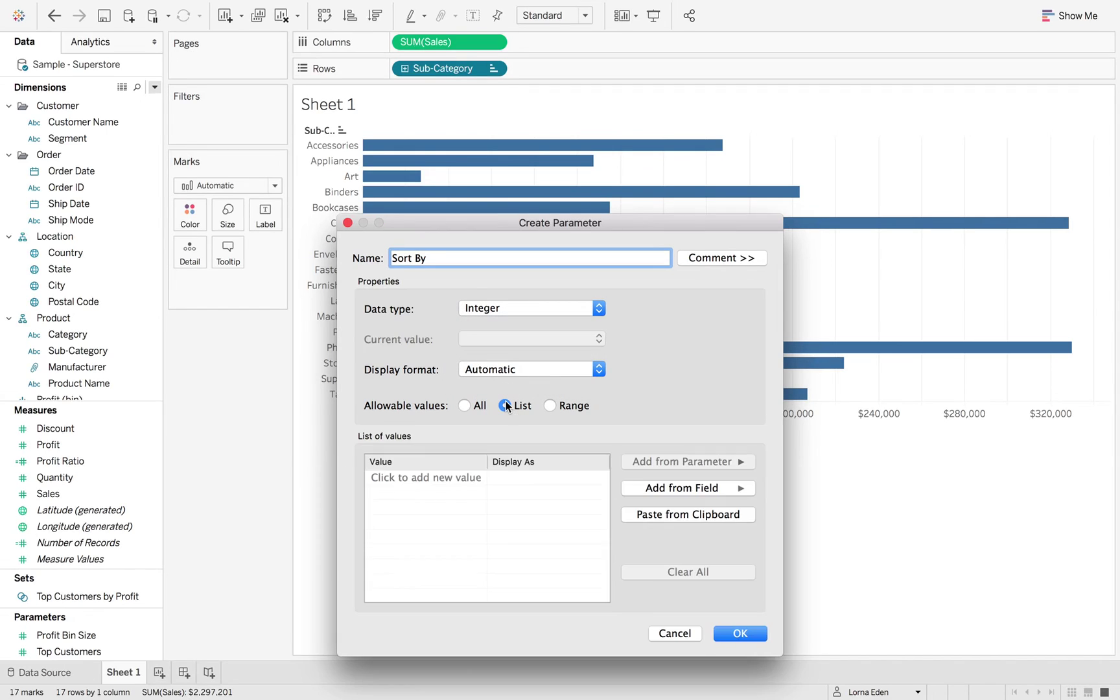
- Enter the list values 1, 2, 3 and 4
click(412, 478)
text(1)
key(Return)
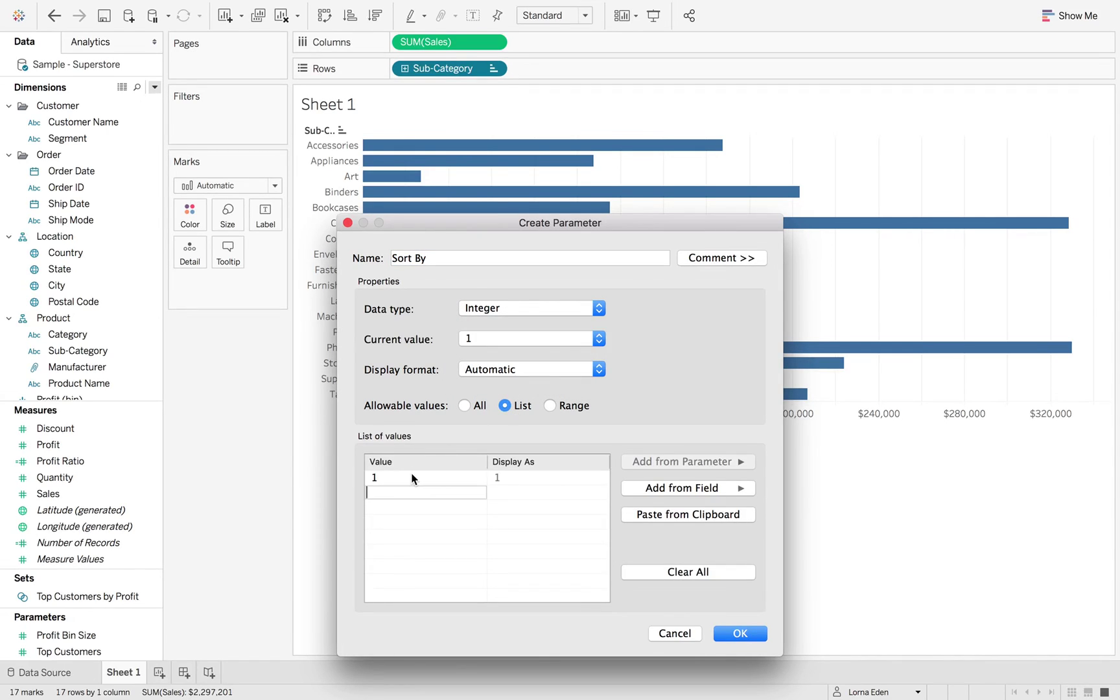
text(2)
key(Return)
text(3)
key(Return)
text(4)
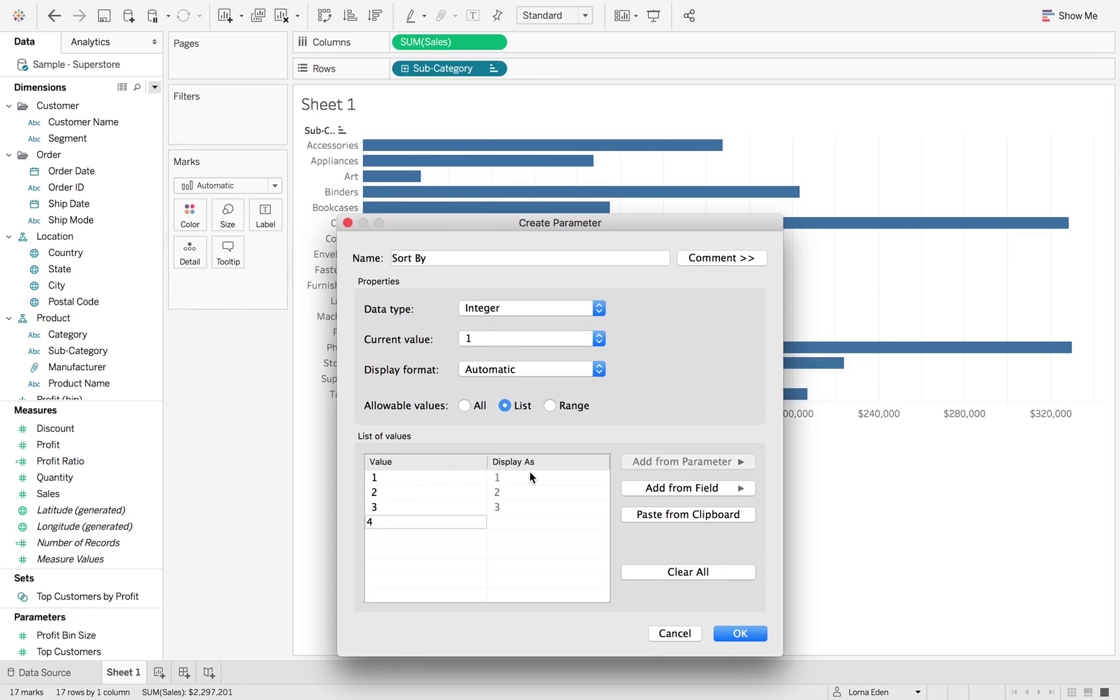
- Give values 1–4 the display names A – Z, Z – A, Asc and Desc, and save
click(530, 473)
click(530, 473)
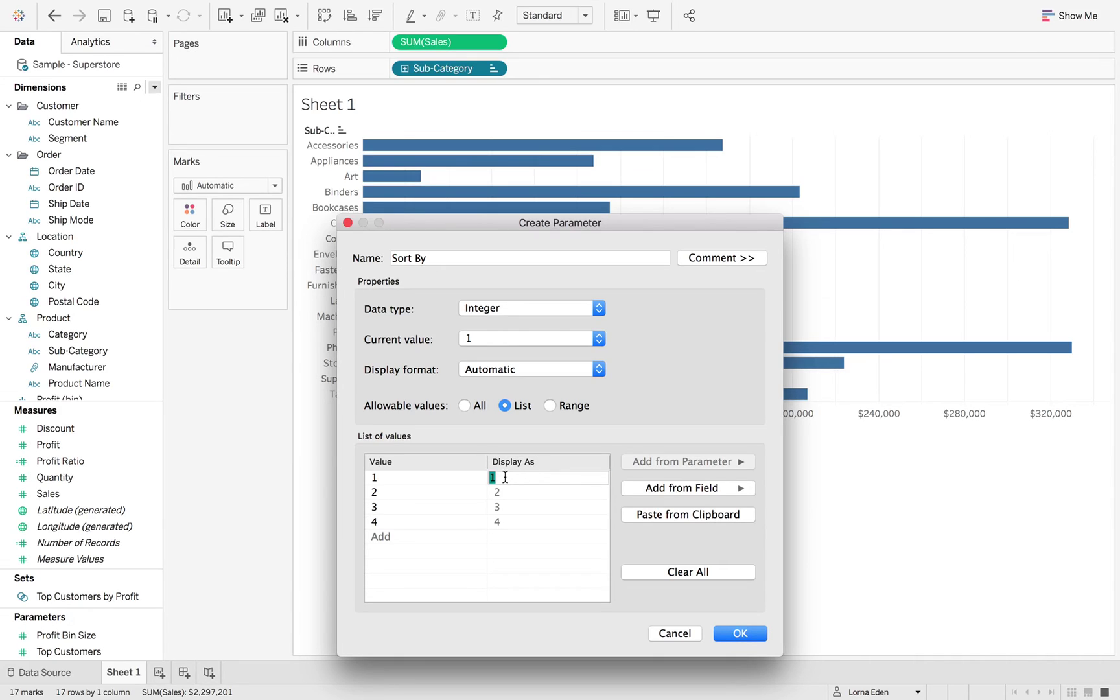
text(A)
click(517, 493)
click(517, 493)
text(Z – A)
click(515, 506)
click(515, 507)
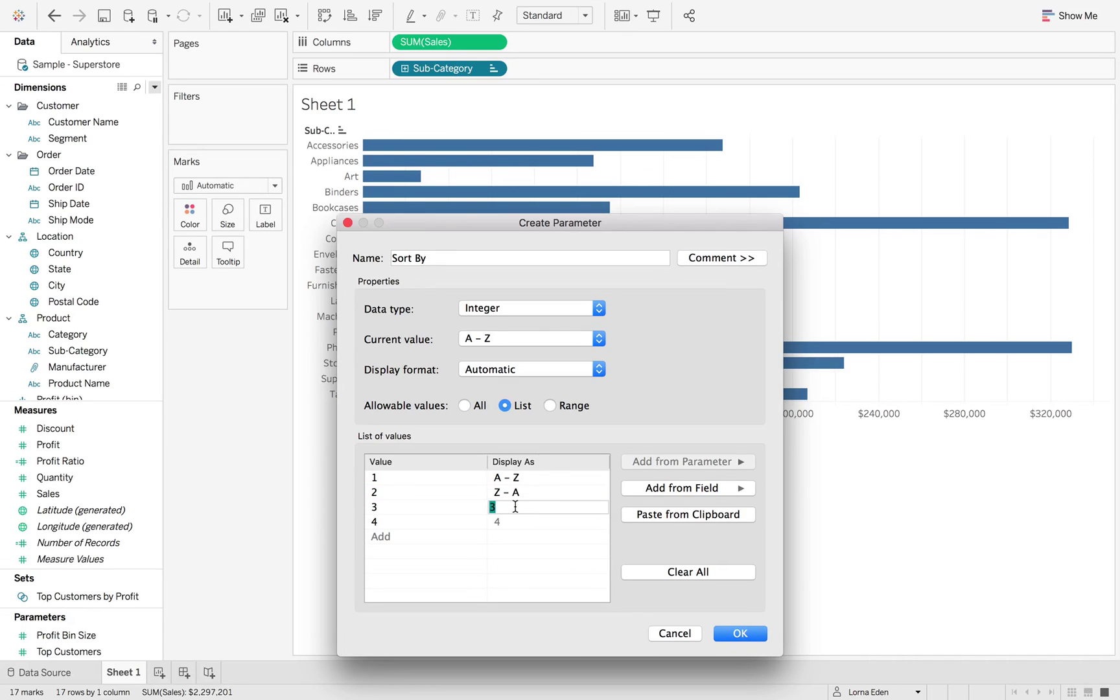
text(A)
click(517, 524)
click(517, 523)
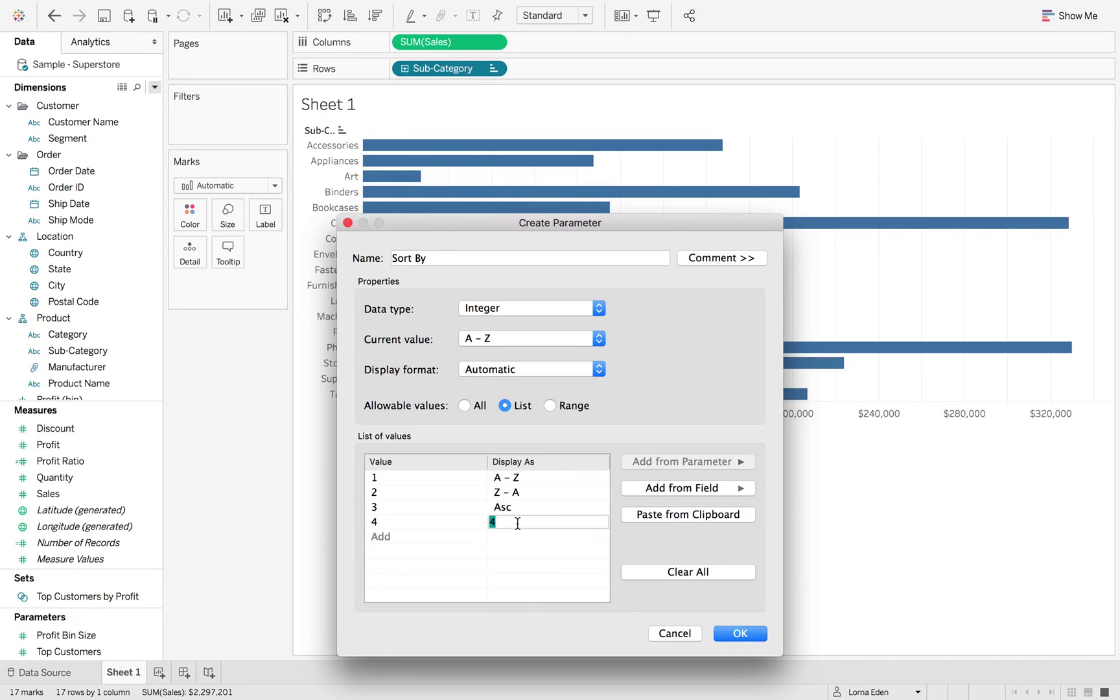
text(S)
click(564, 581)
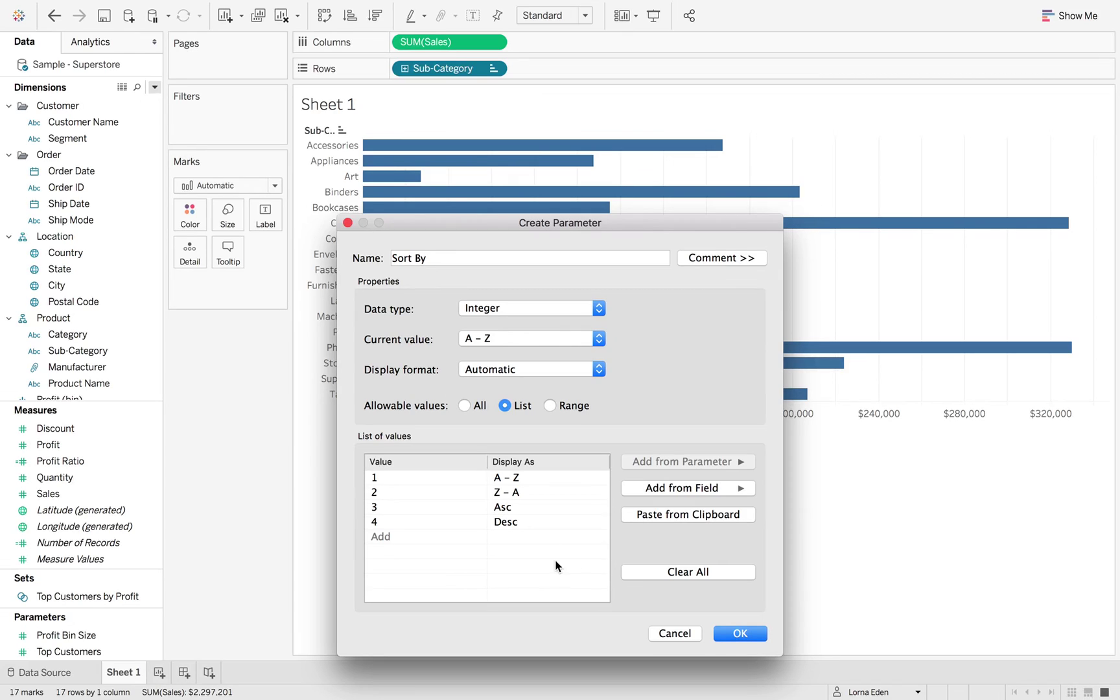
click(738, 634)
- Show the Sort By parameter control beside the chart, leaving it on A - Z
click(153, 635)
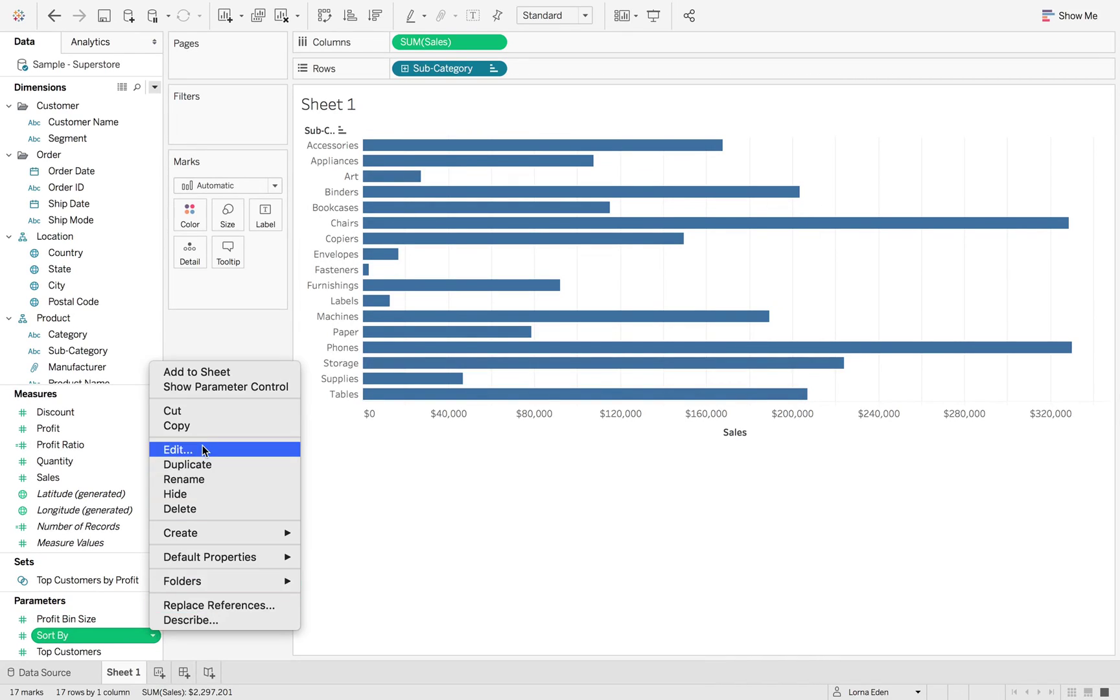
click(220, 387)
click(1032, 117)
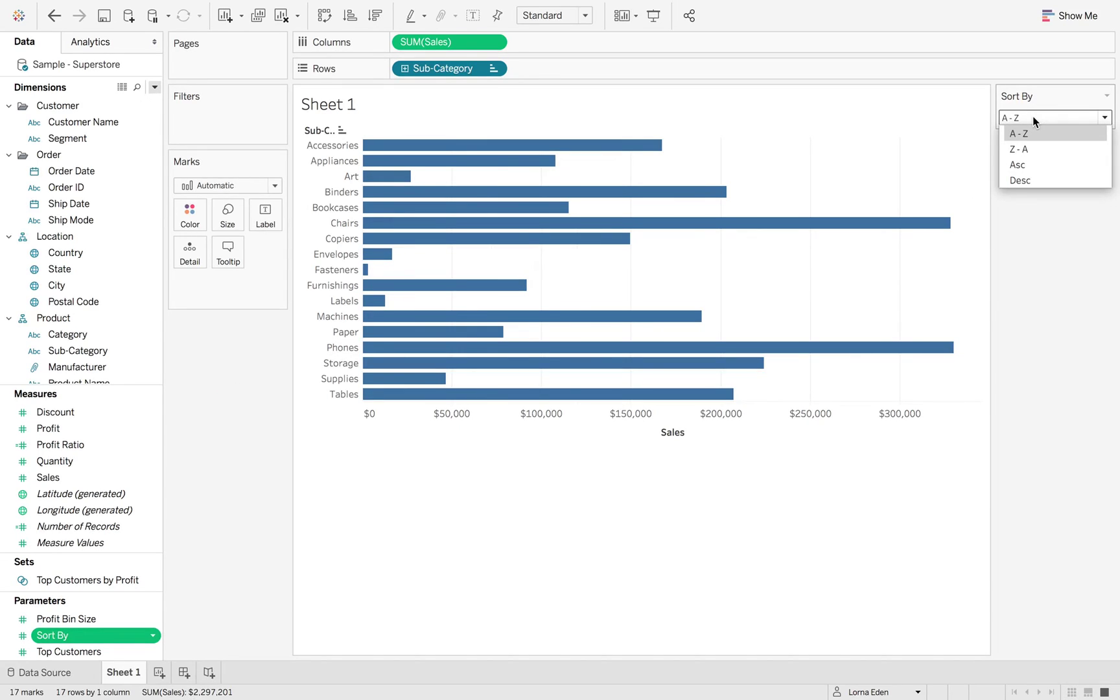
click(1033, 117)
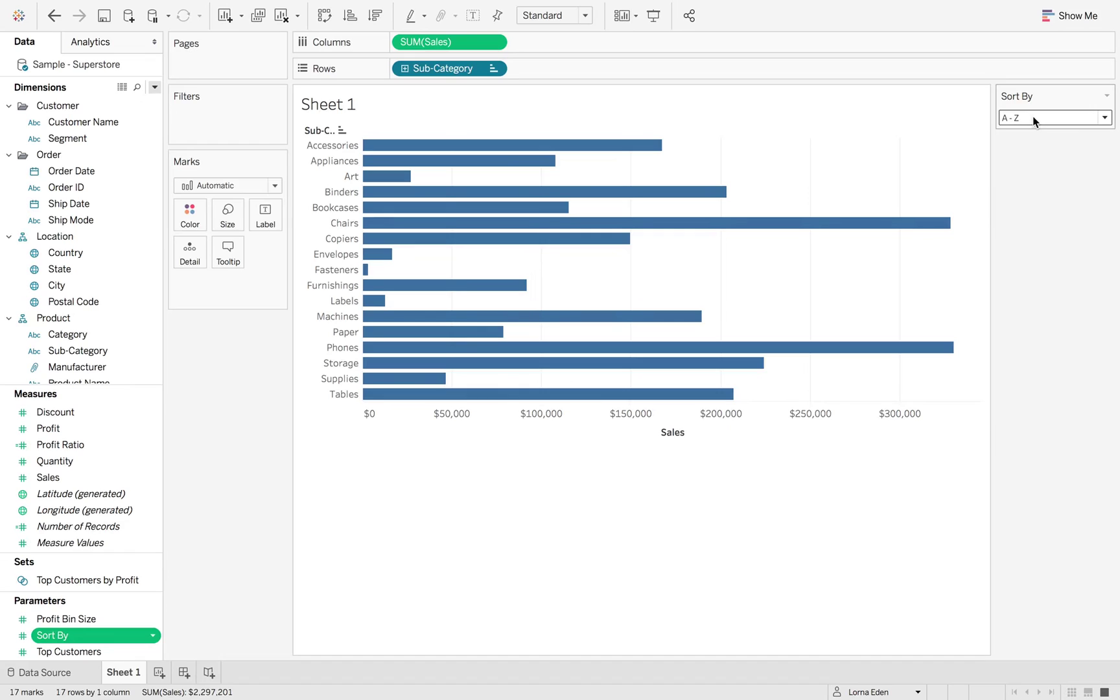
- Clear the sort on the Sub-Category pill
click(493, 68)
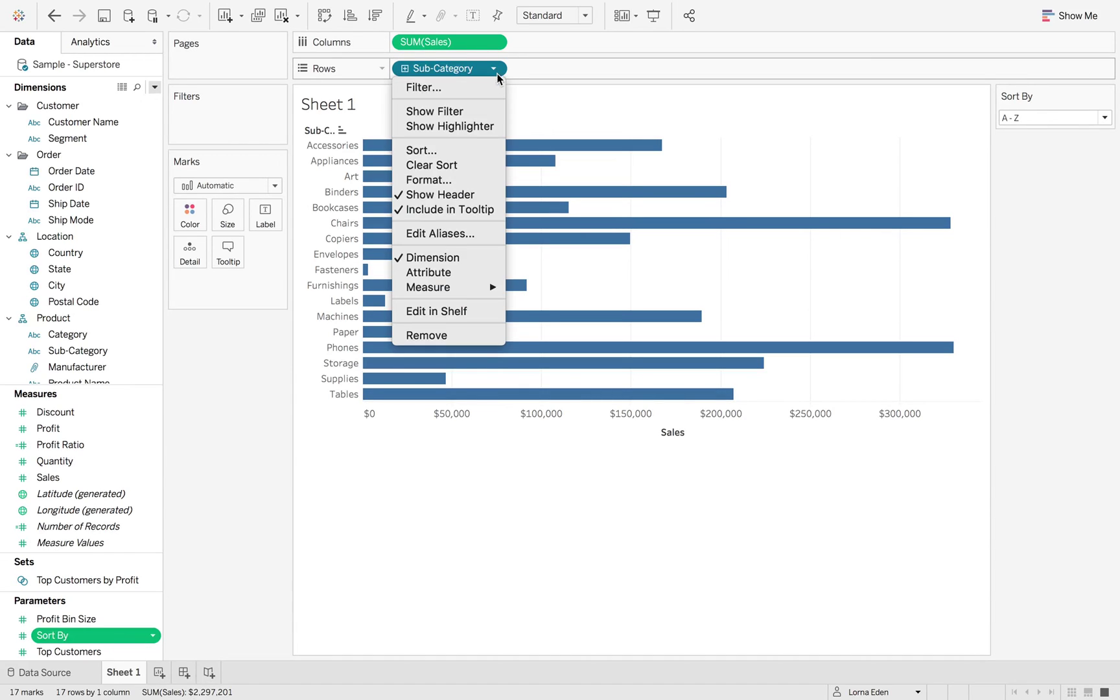
click(474, 166)
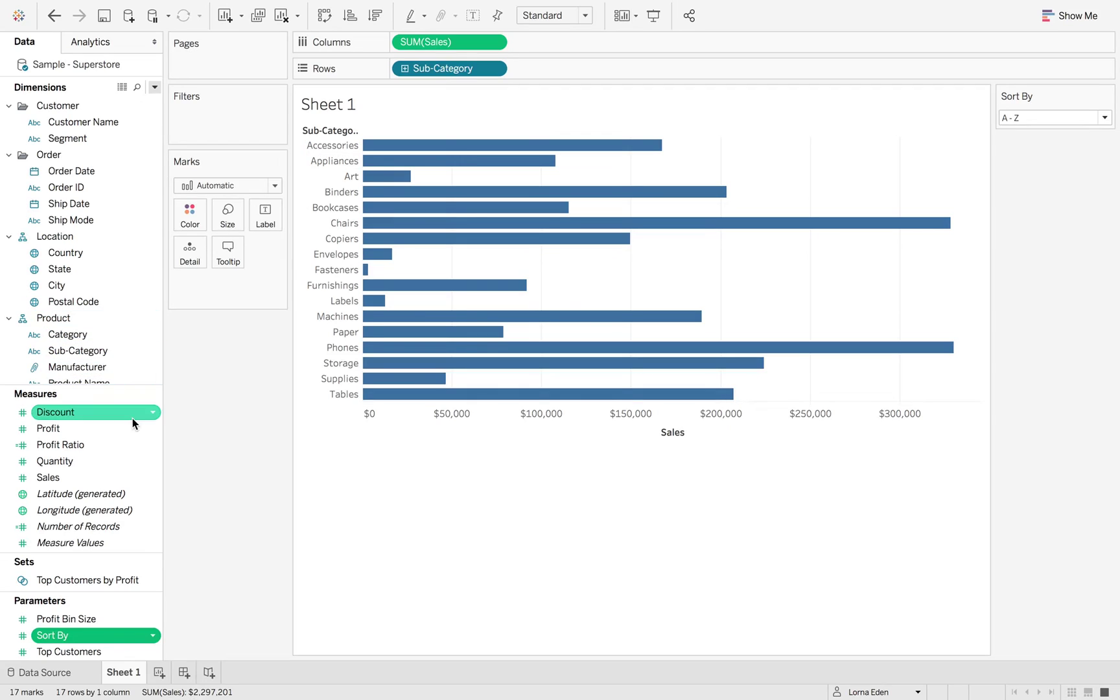
click(155, 87)
- Start a Sort By calculated field: CASE [Sort By] WHEN 3 THEN SUM([Sales])
click(149, 104)
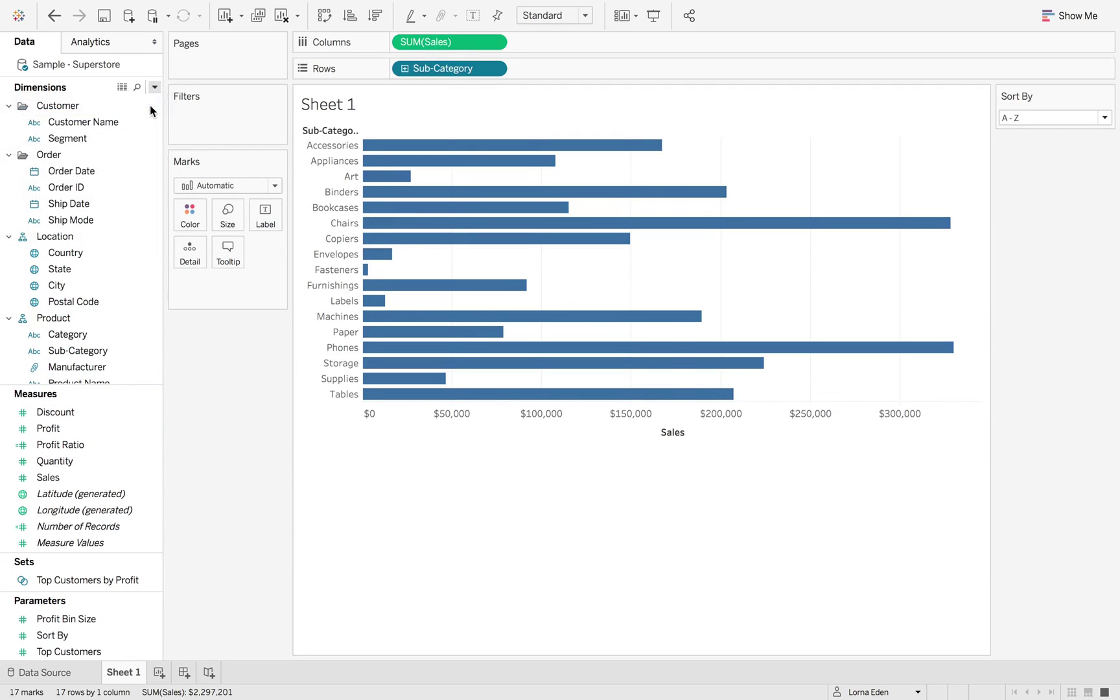
text(Sort B)
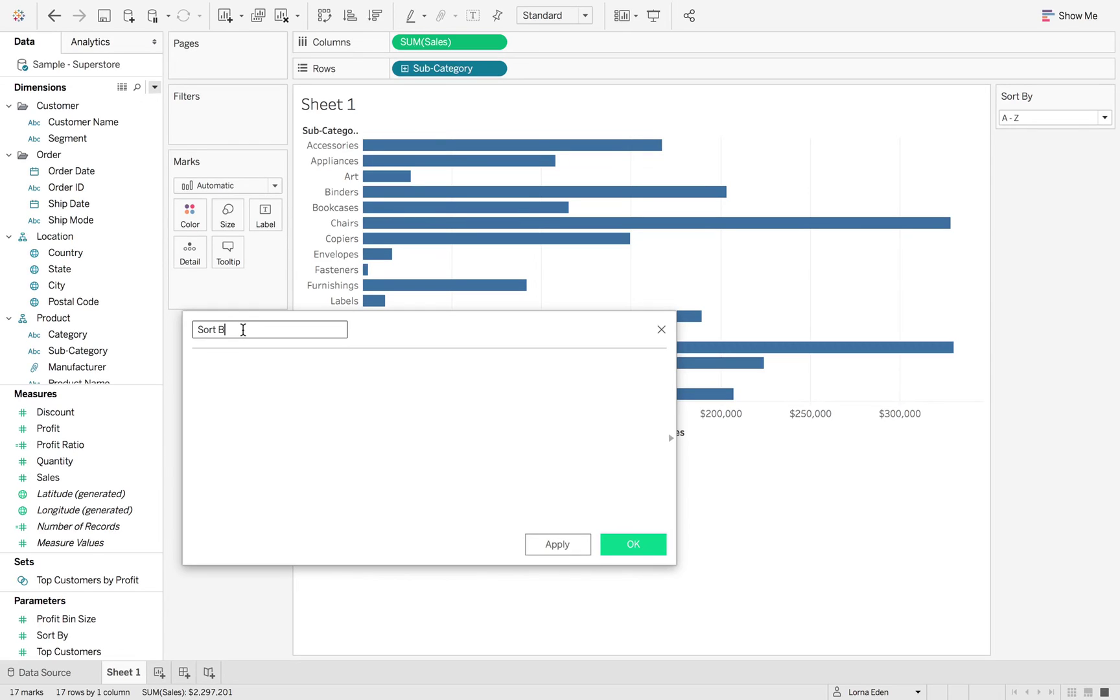
text(CASE)
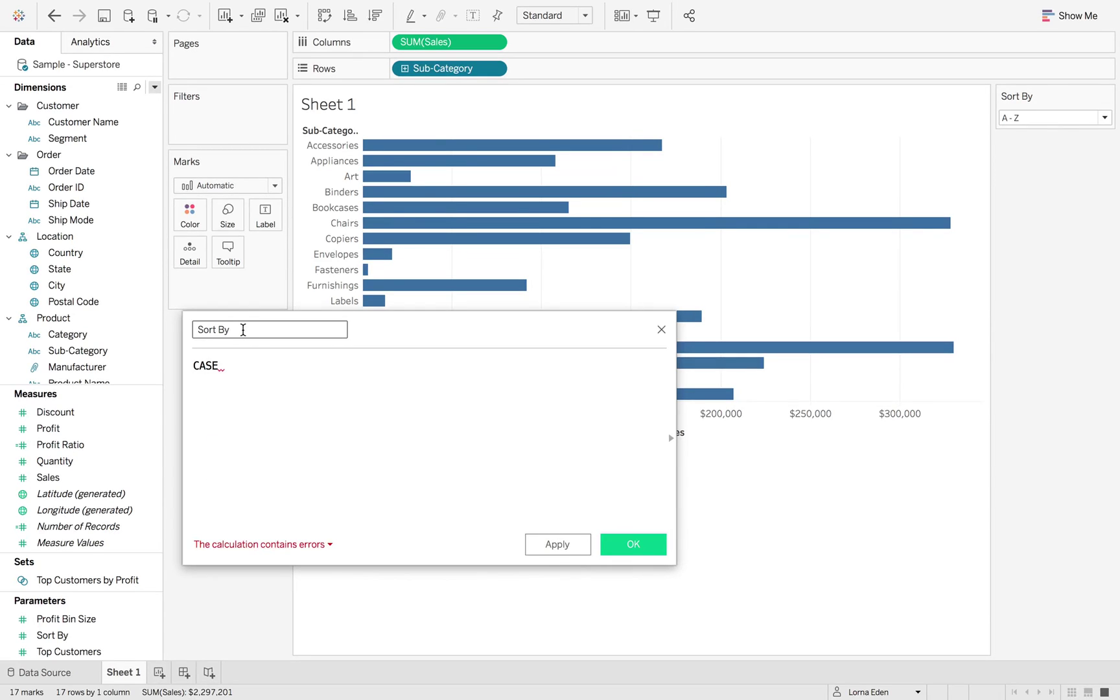
text( sor)
key(Return)
key(Return)
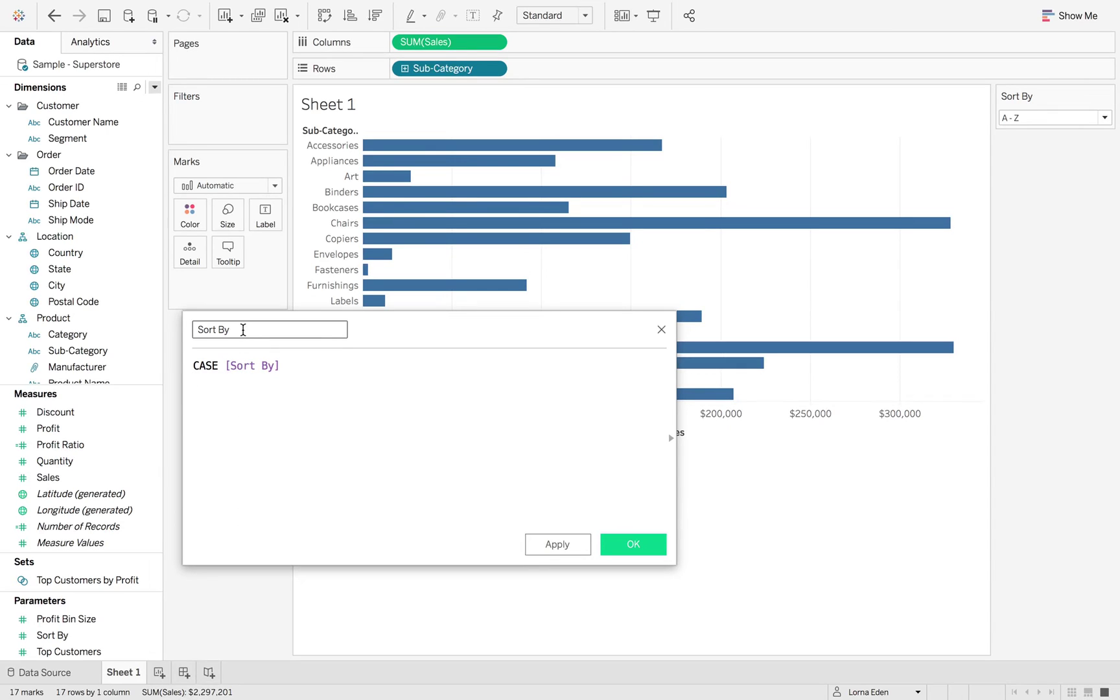
text(WHEN)
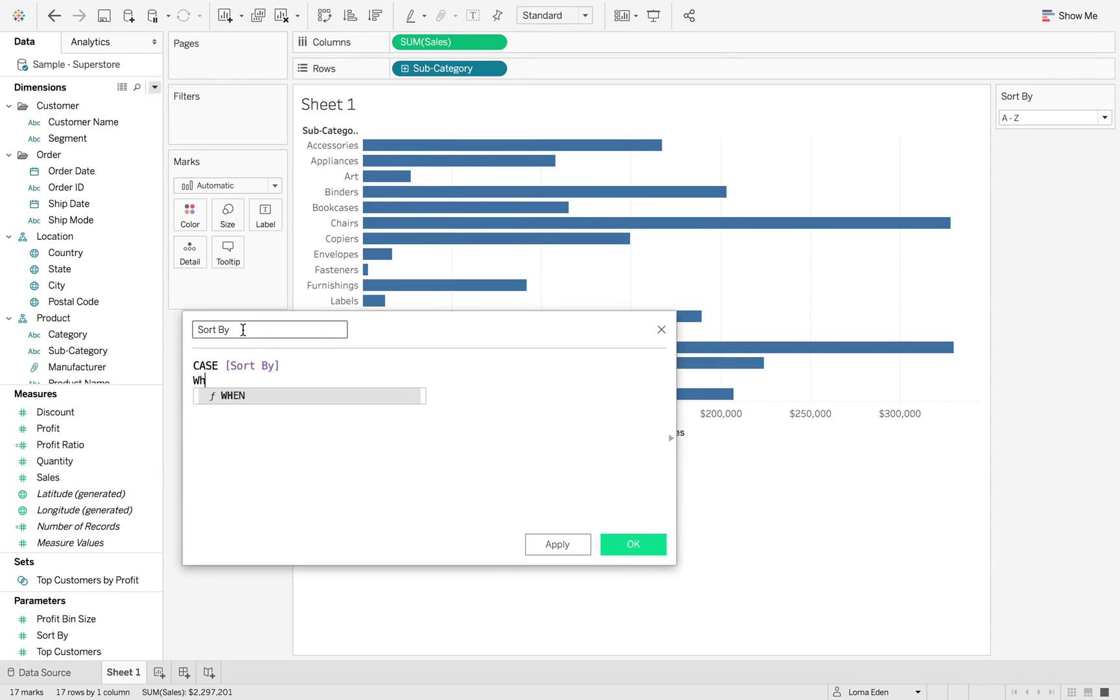
text( 1 THE)
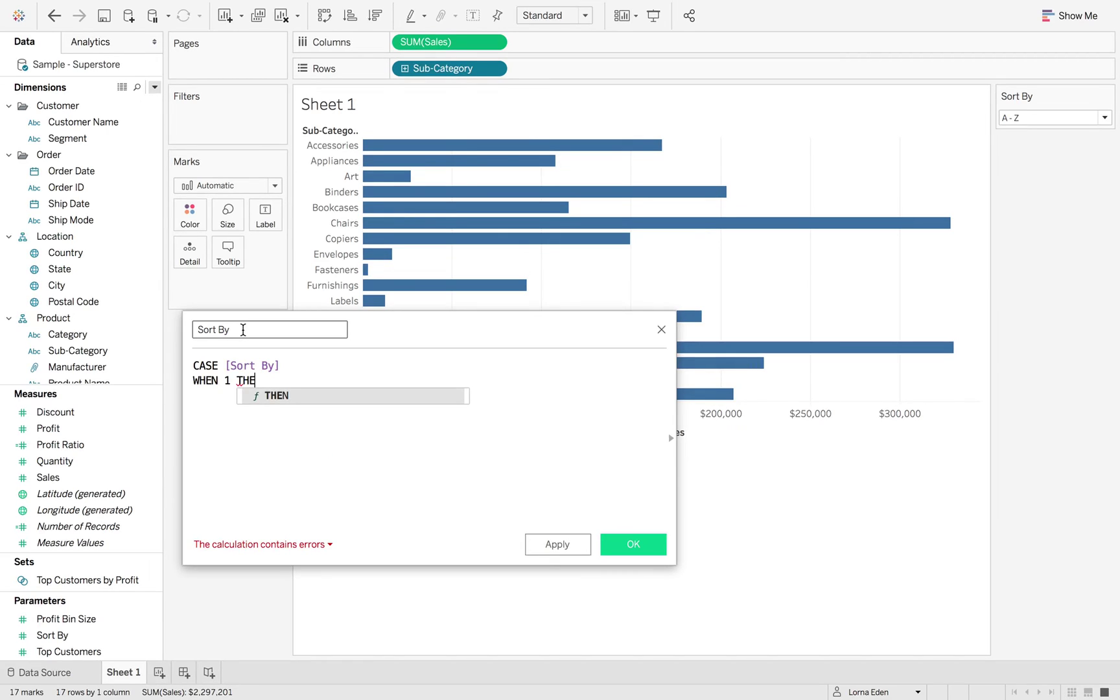
key(BackSpace)
key(BackSpace)
key(BackSpace)
key(BackSpace)
key(BackSpace)
key(BackSpace)
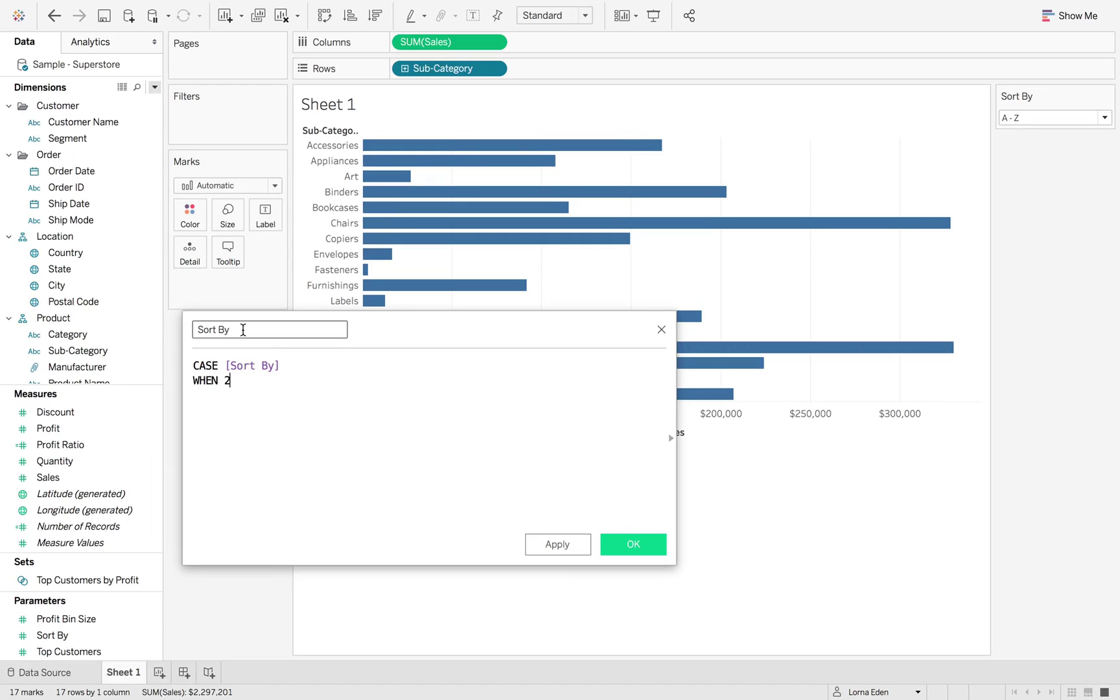
text(3 THEN SUM)
key(Return)
text(sa)
key(Return)
- Add WHEN 4 THEN -SUM([Sales]) END to the formula and save the calculation
key(End)
key(Return)
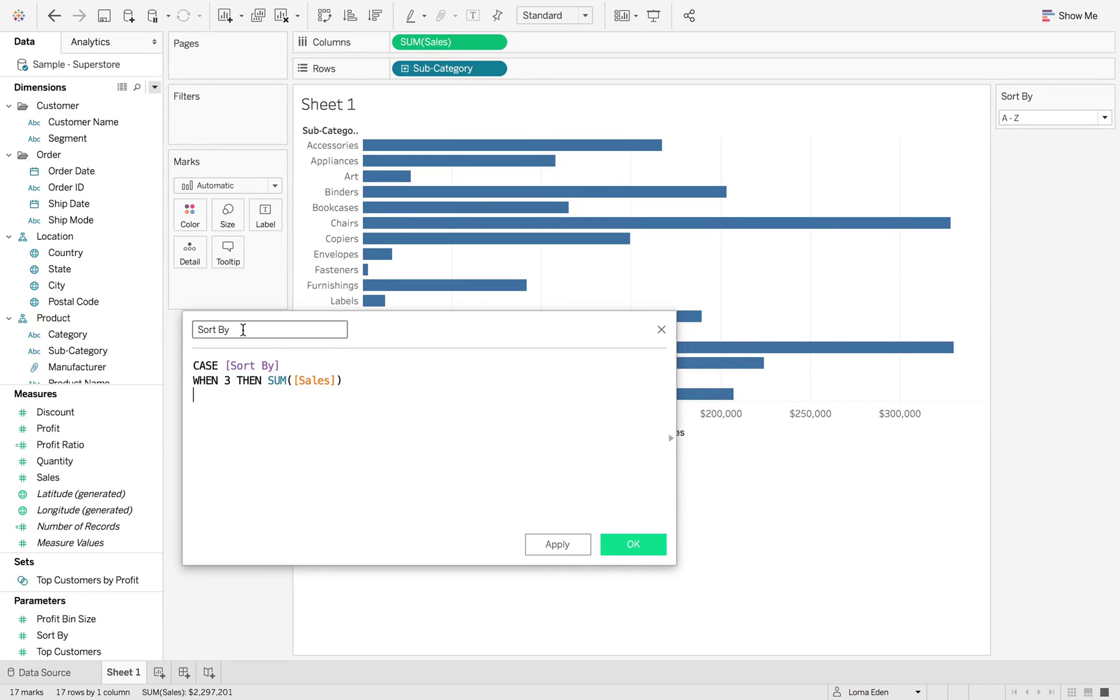
text(WHEN 4 TH)
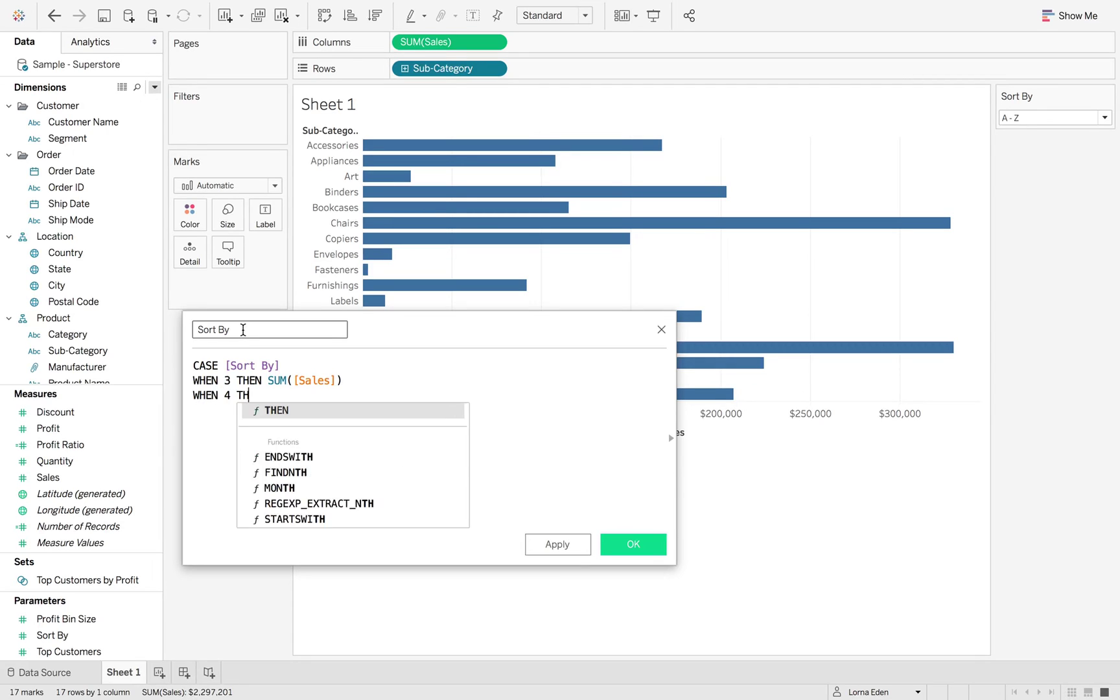
text(EN -SUM)
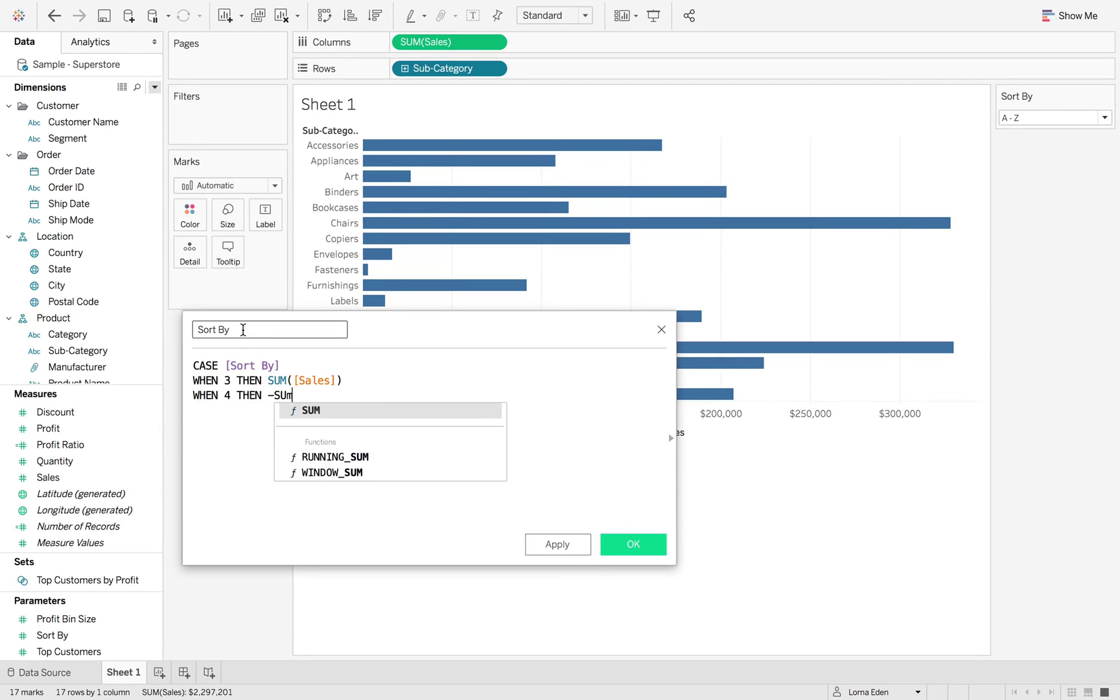
key(Return)
text(sal))
key(Return)
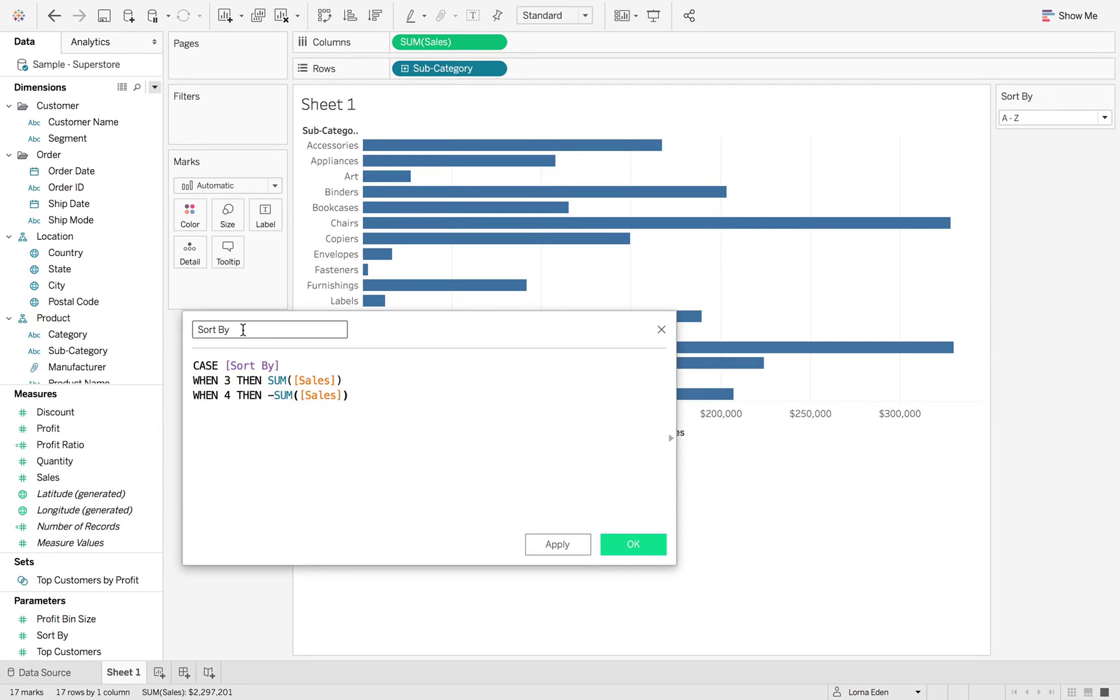
key(Return)
text(END)
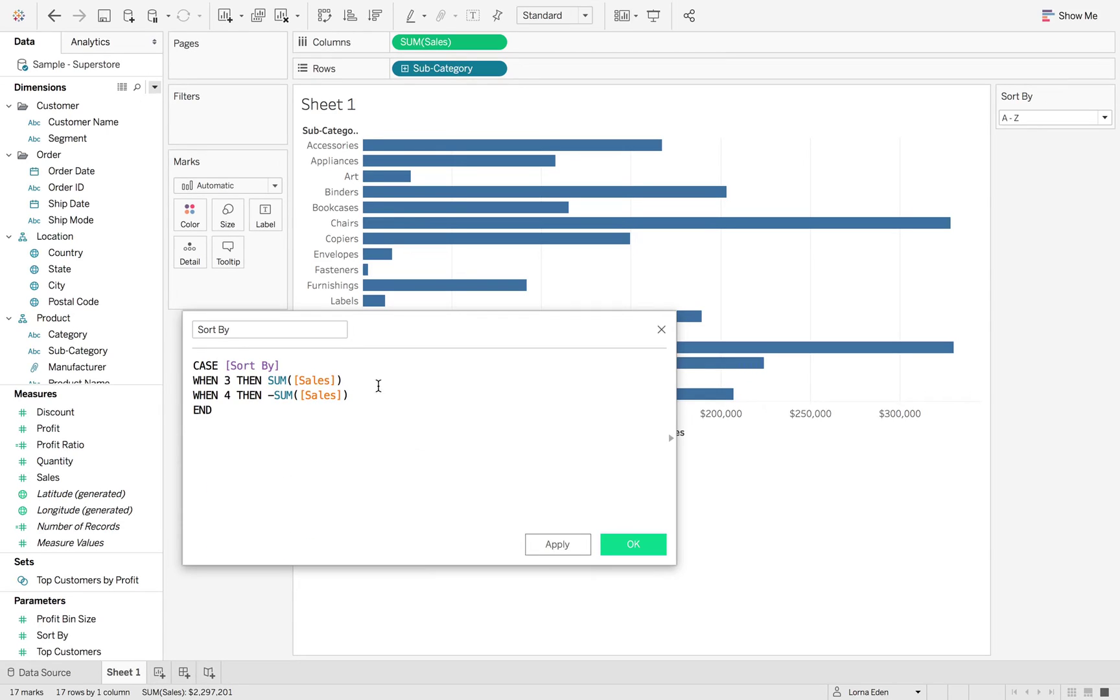
click(633, 544)
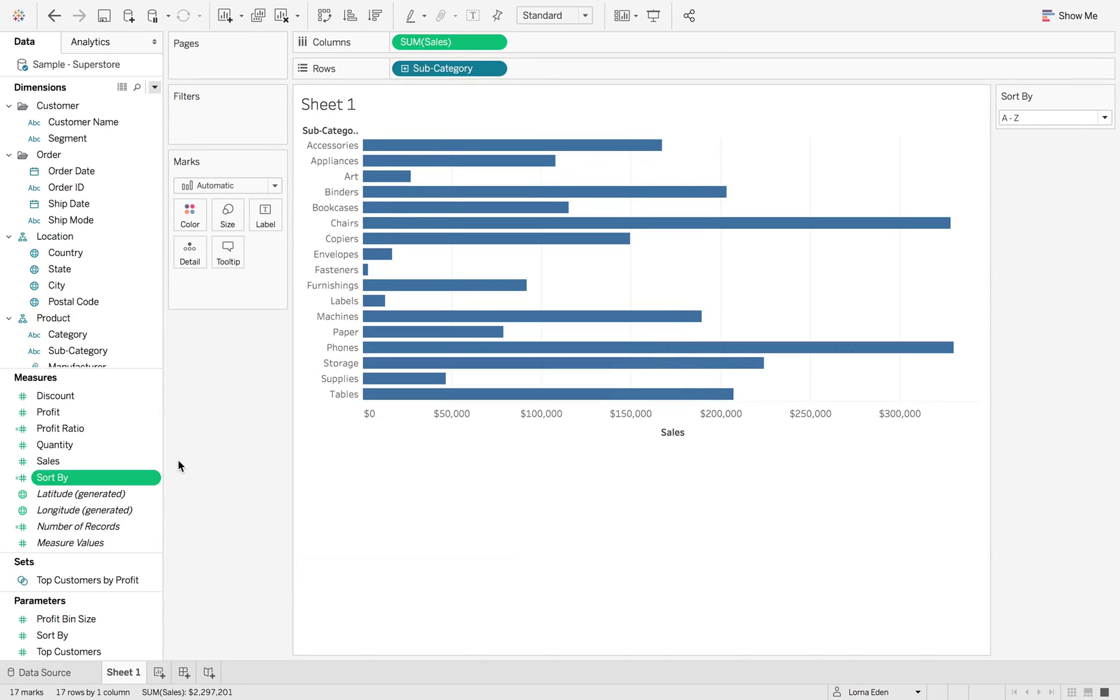
- Sort Sub-Category by Field, Ascending, using the Sort By calculated field
click(491, 69)
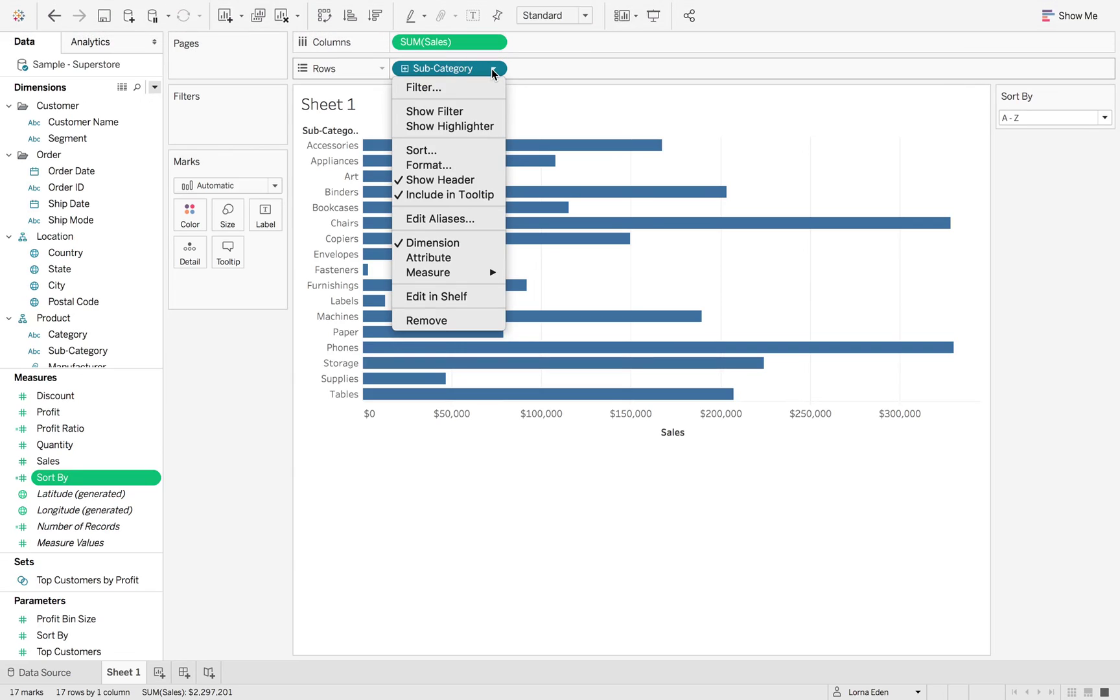
click(452, 156)
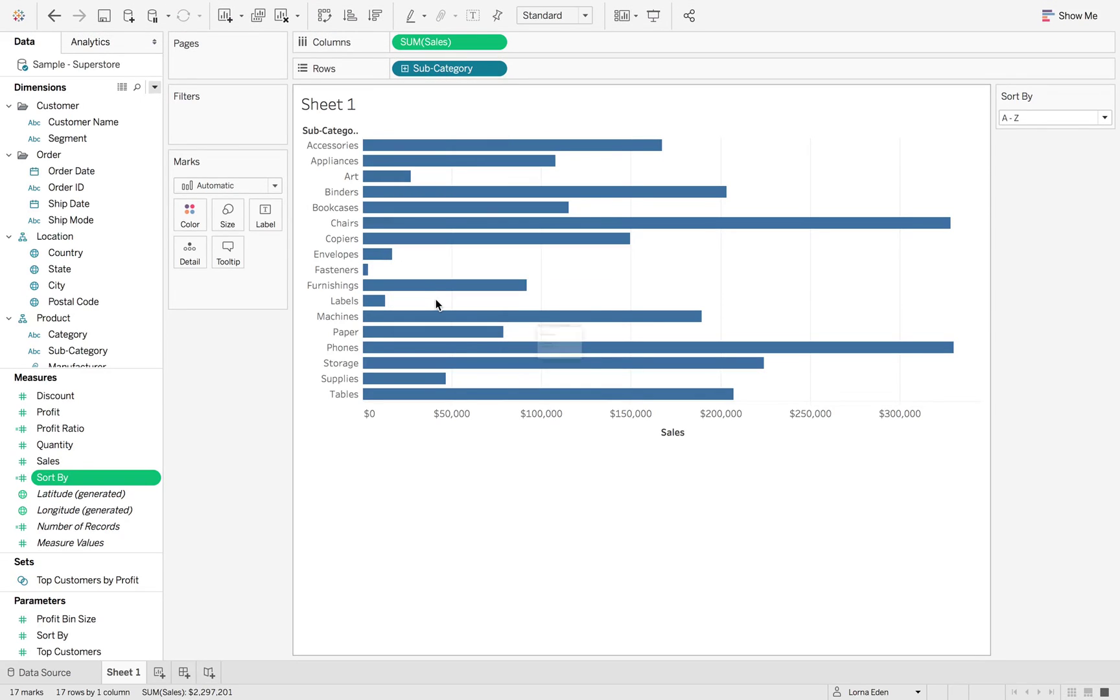
click(530, 309)
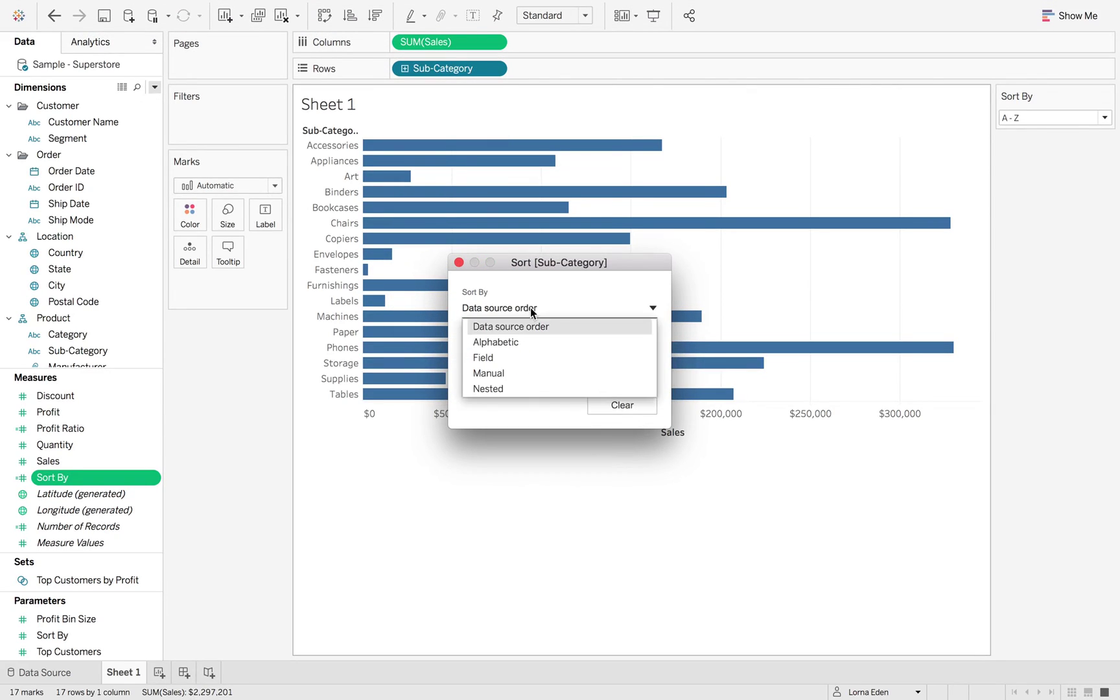
click(519, 354)
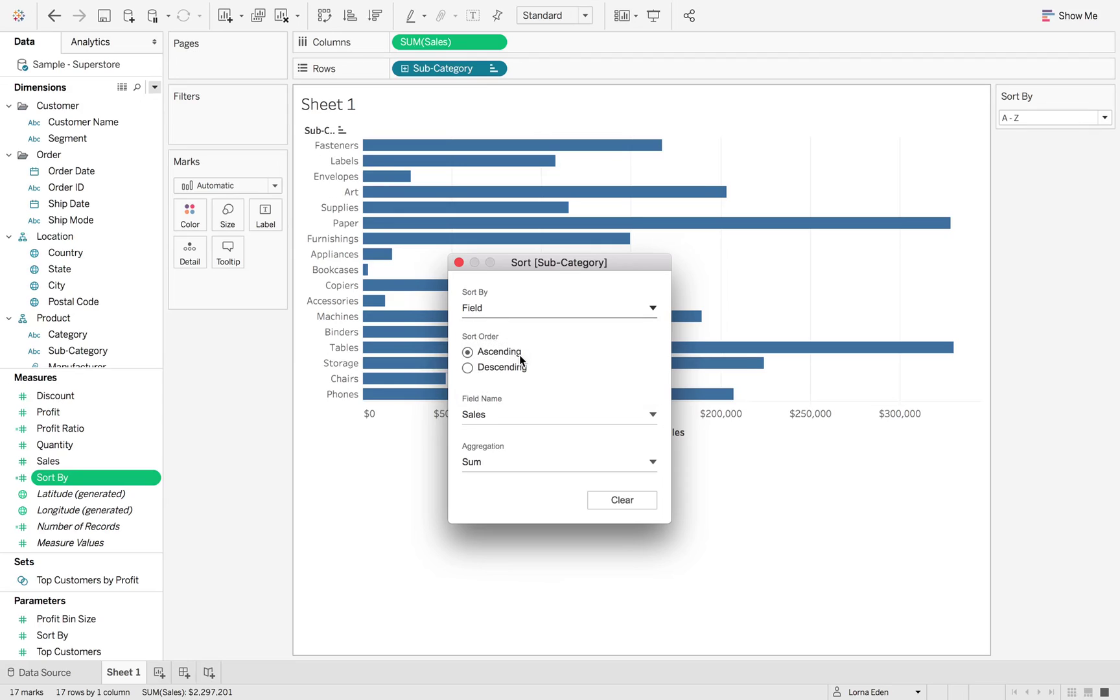
click(500, 414)
scroll(515, 573, down, 3)
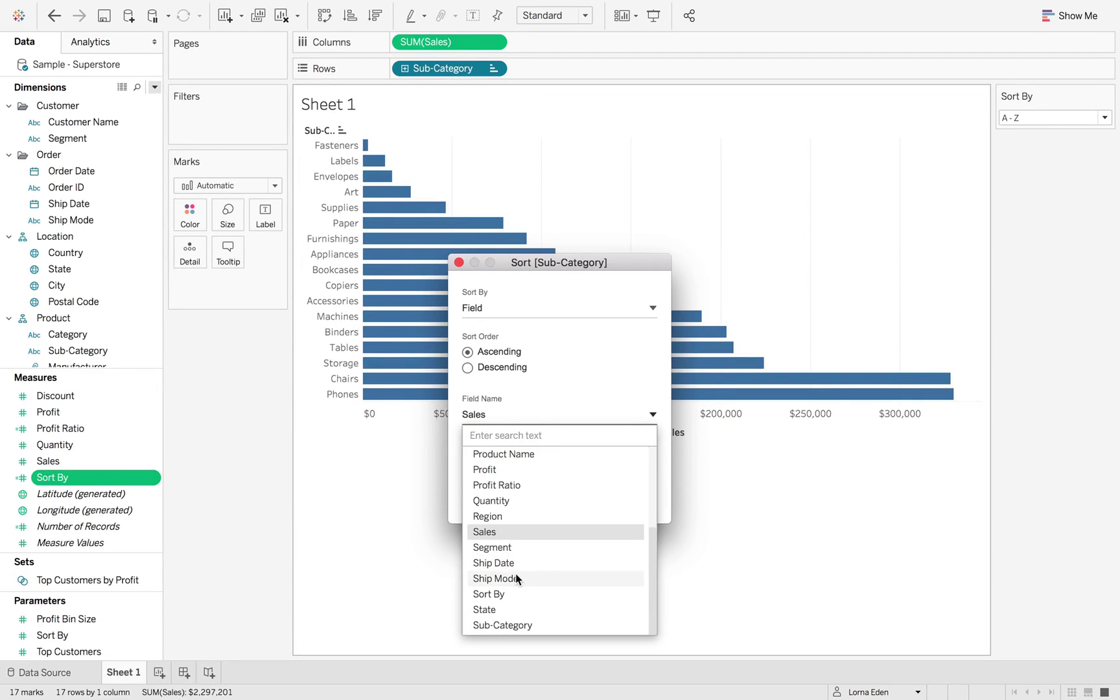
click(507, 595)
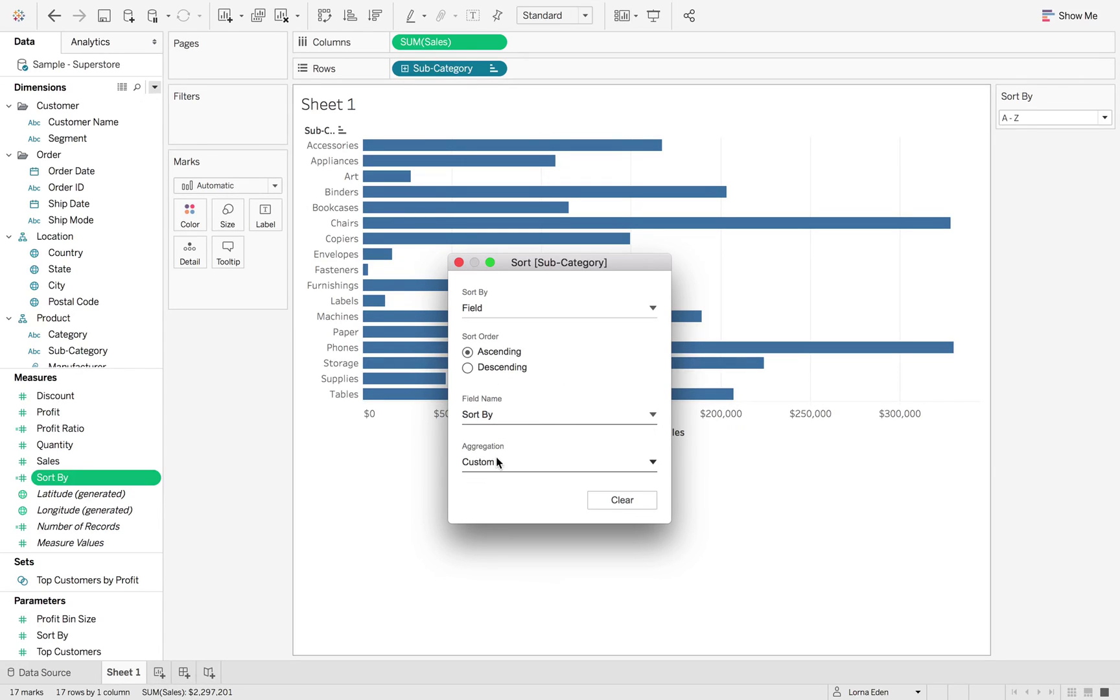
click(458, 262)
- Switch the Sort By control through Asc, Desc, A-Z, and finally Z-A
click(1038, 119)
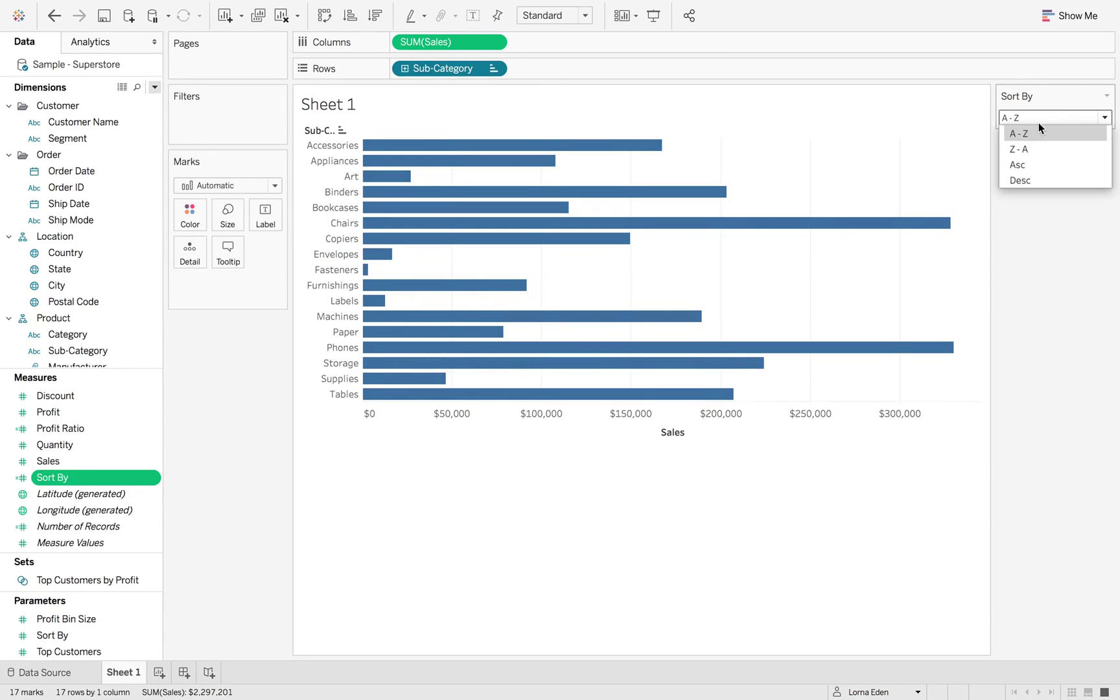
click(1030, 165)
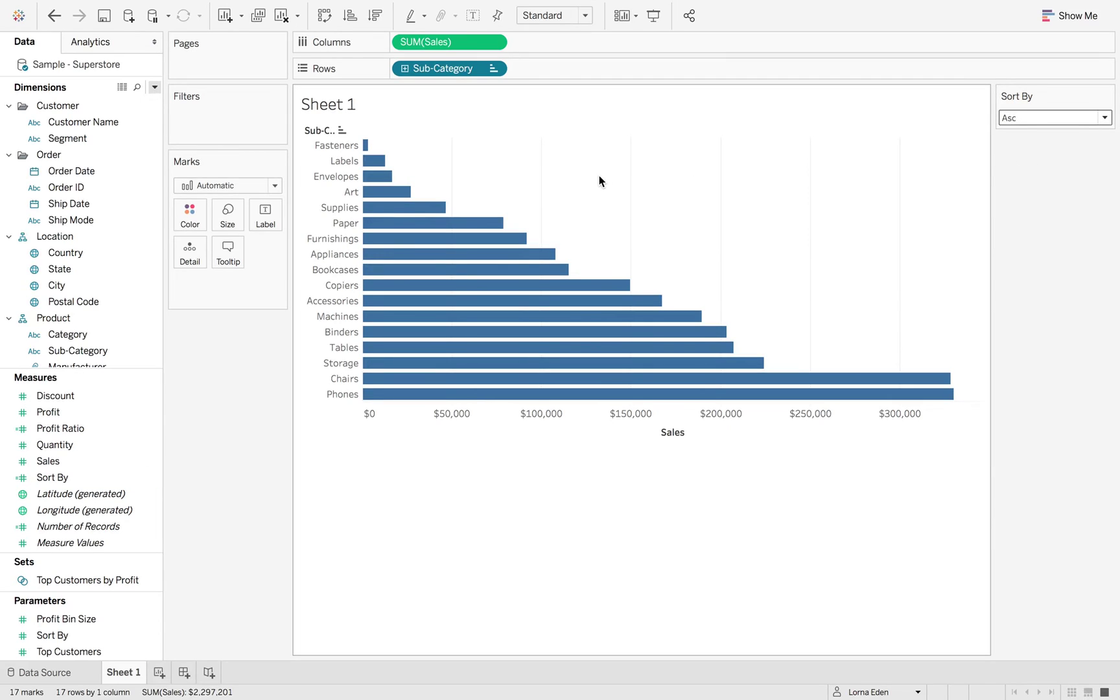
click(1073, 117)
click(1039, 177)
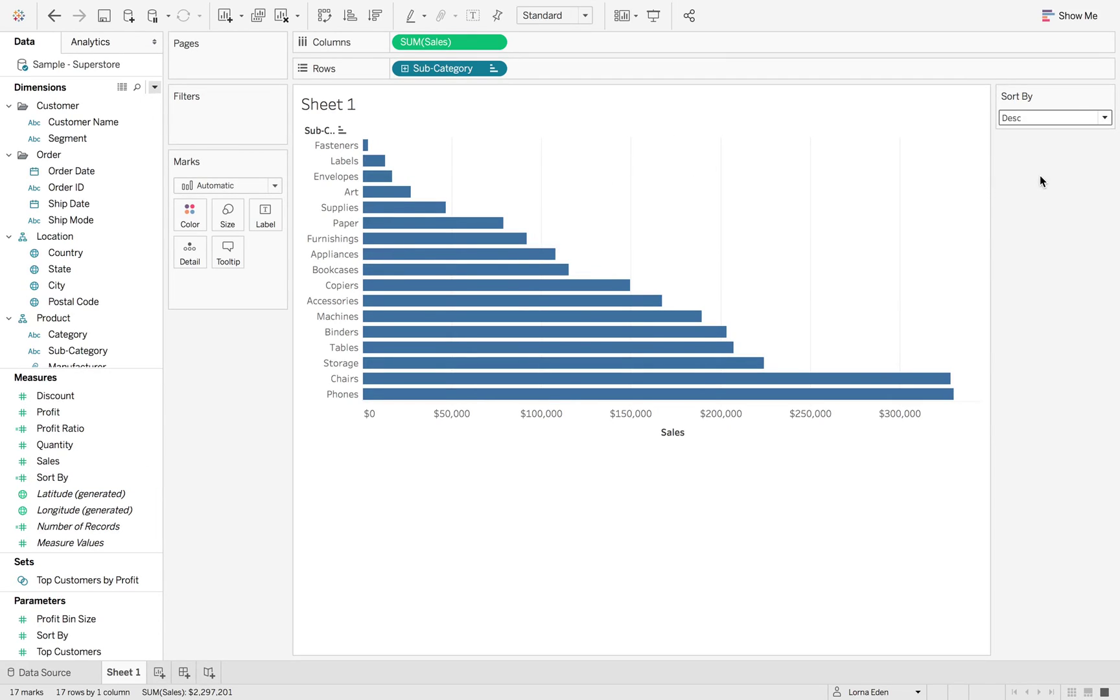
click(1038, 116)
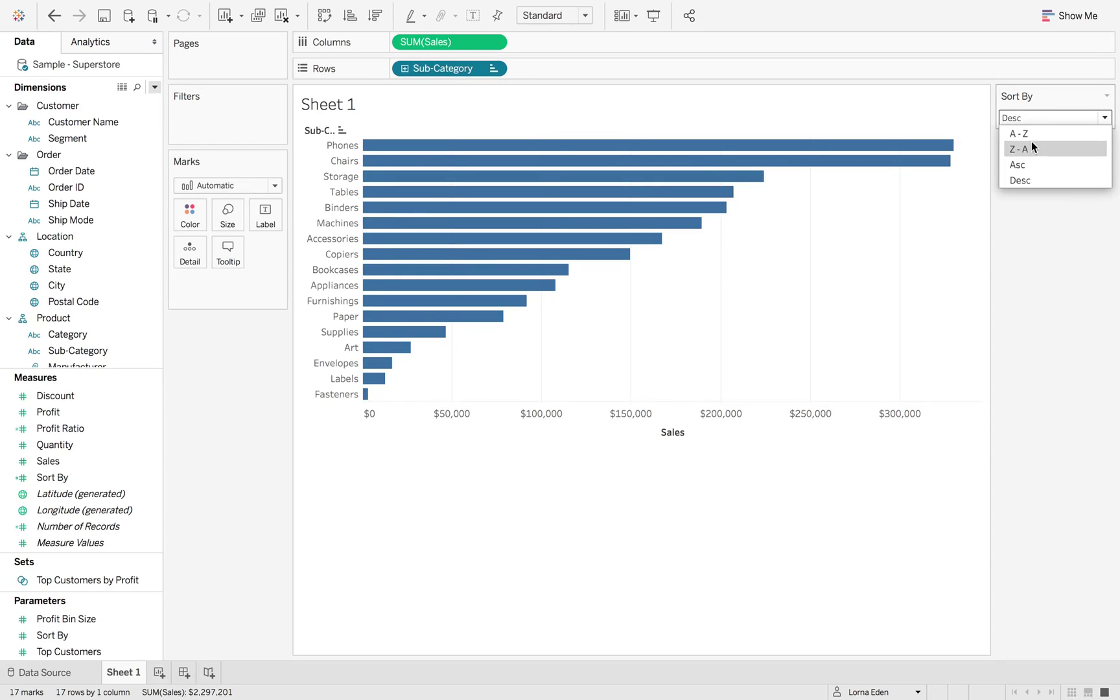
click(1032, 133)
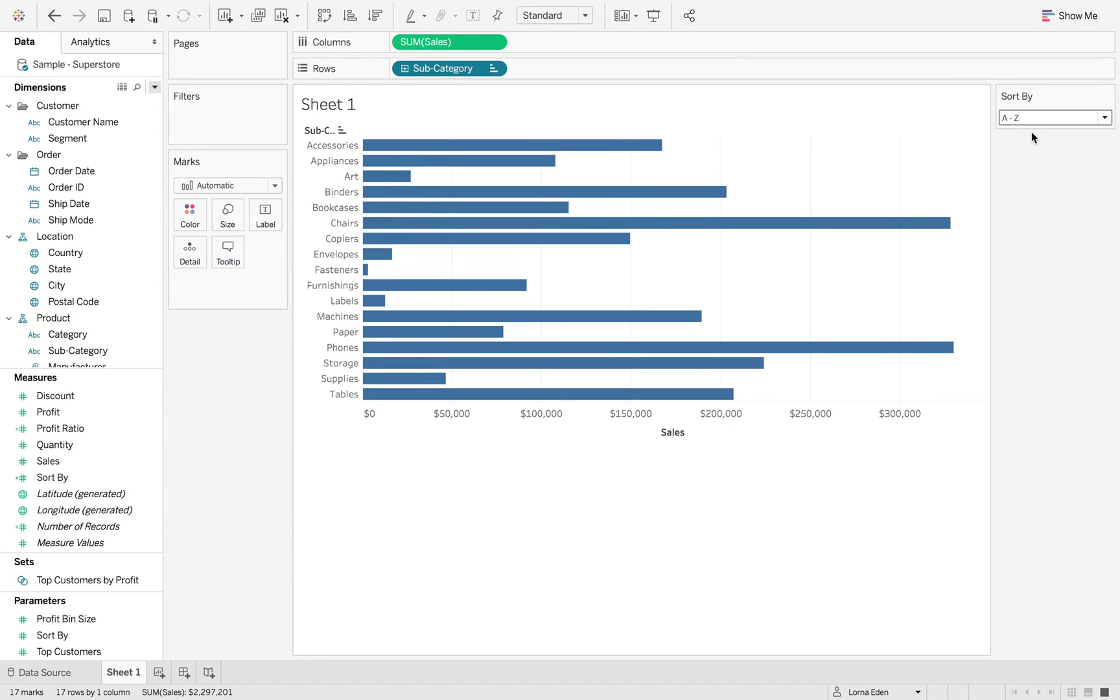
click(1050, 117)
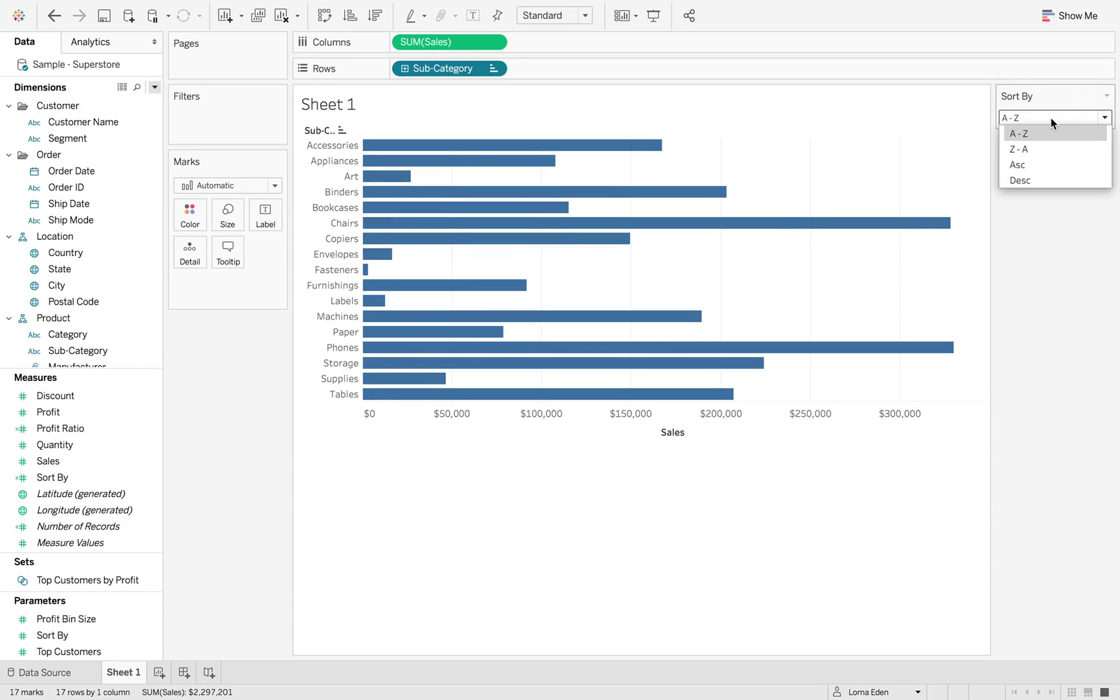
click(1037, 149)
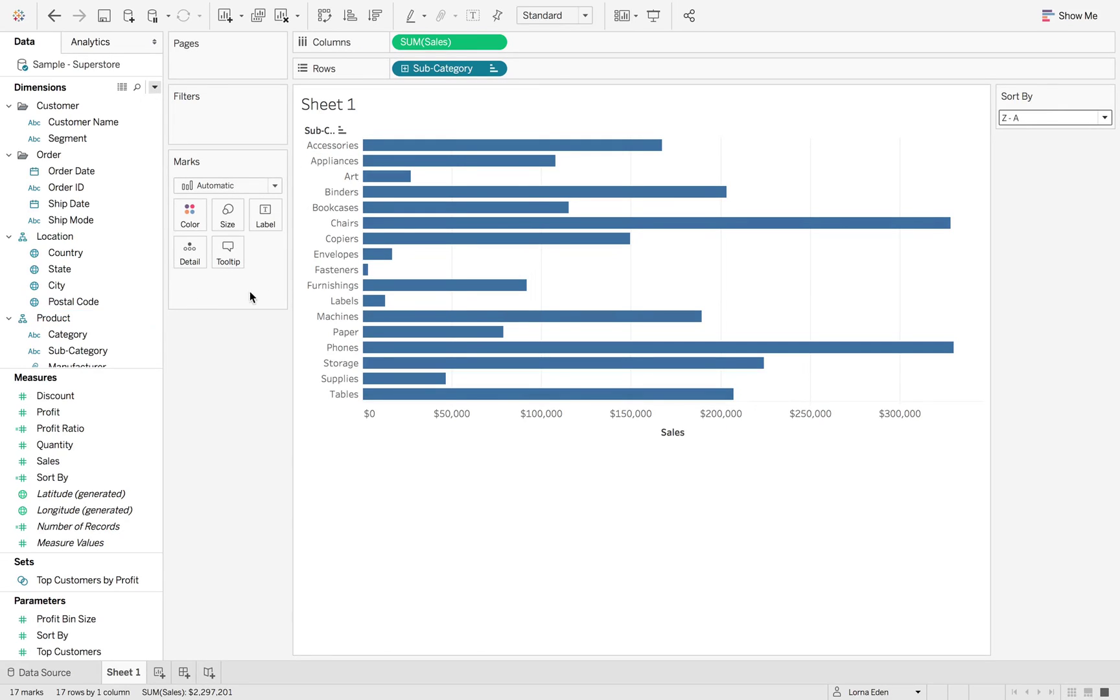
- Create a '1st Character' field as LEFT([Sub-Category],1) and add it to Rows
click(155, 87)
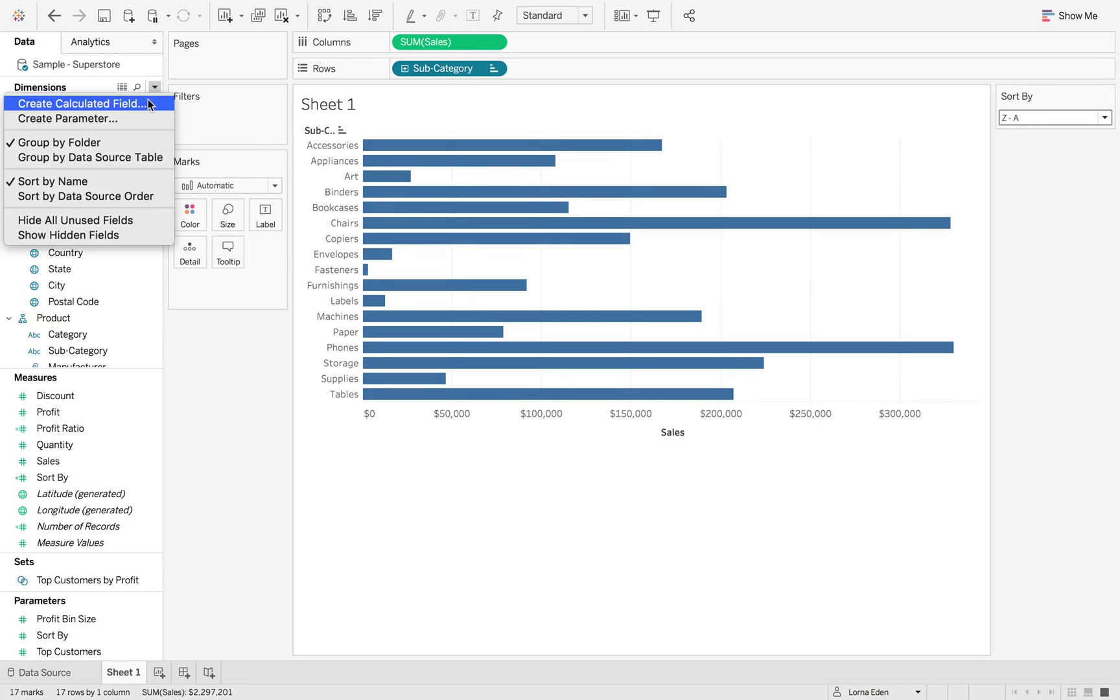
click(148, 104)
text(1st C)
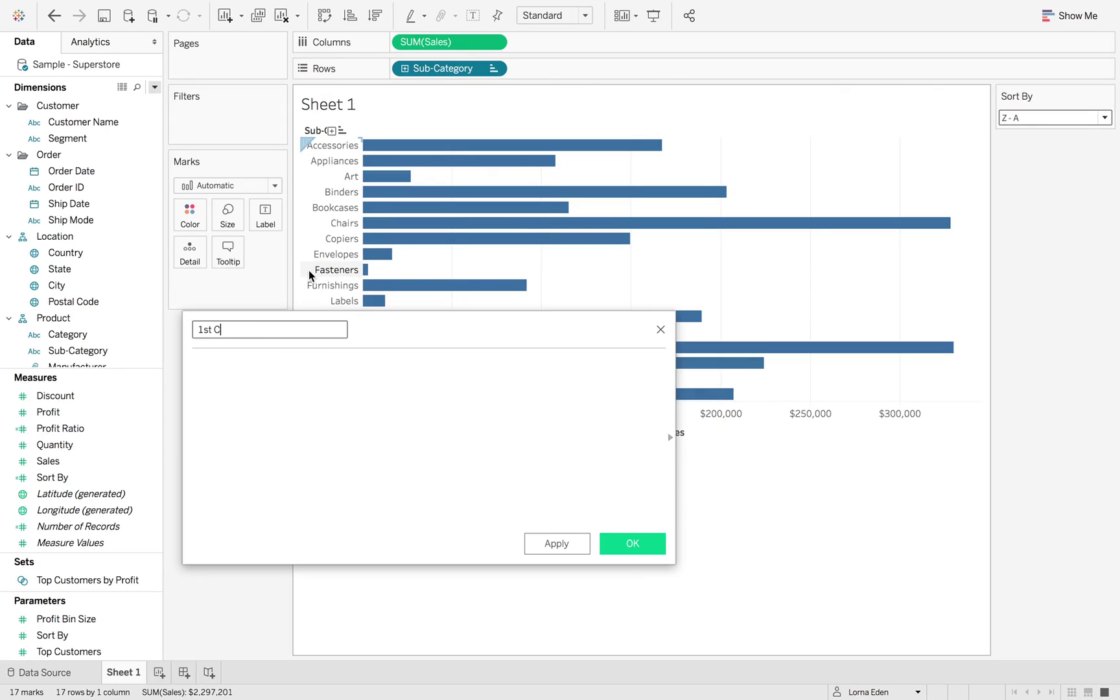
text(haracter)
click(293, 408)
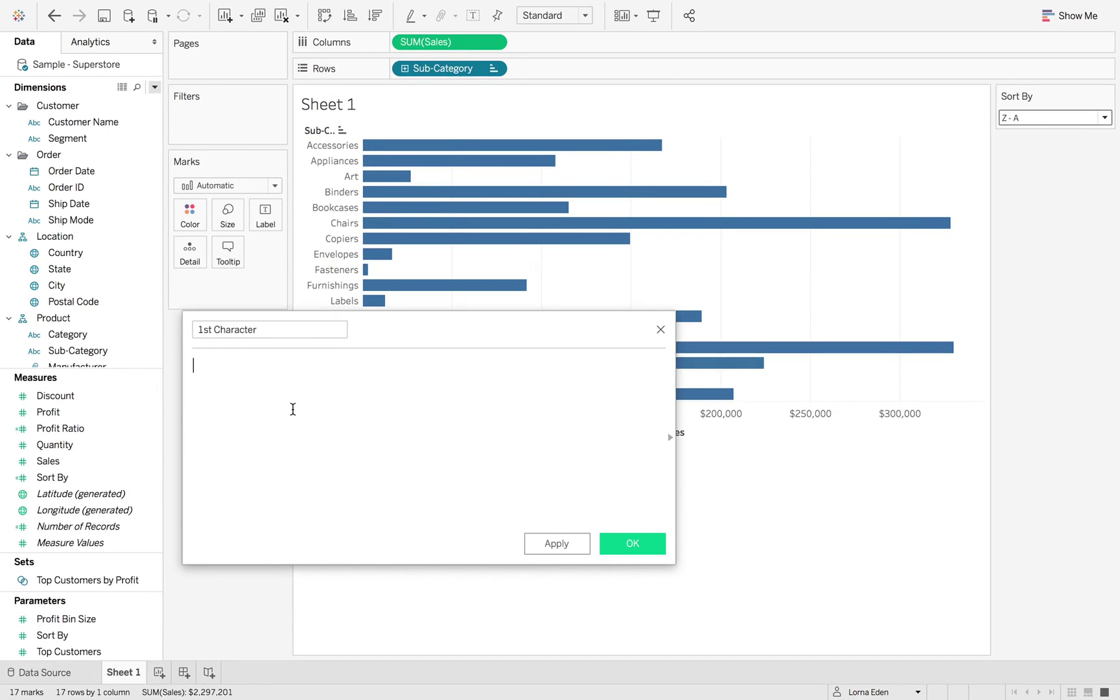
text(Lef)
key(Return)
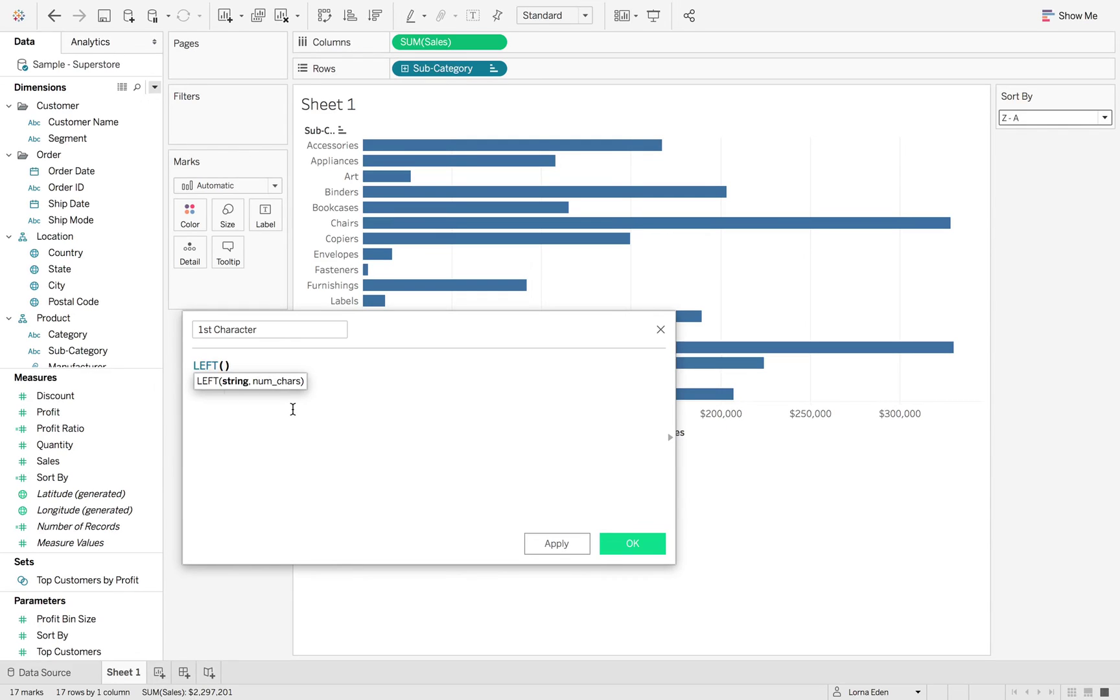
text(sub)
key(Return)
text(,1)
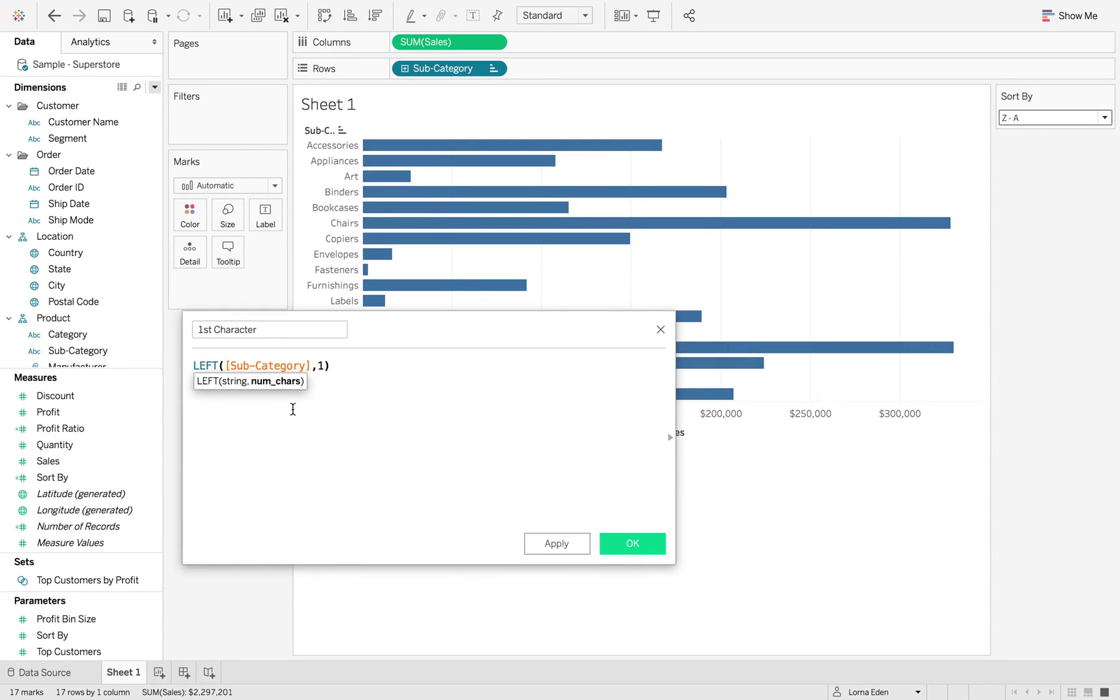
click(558, 544)
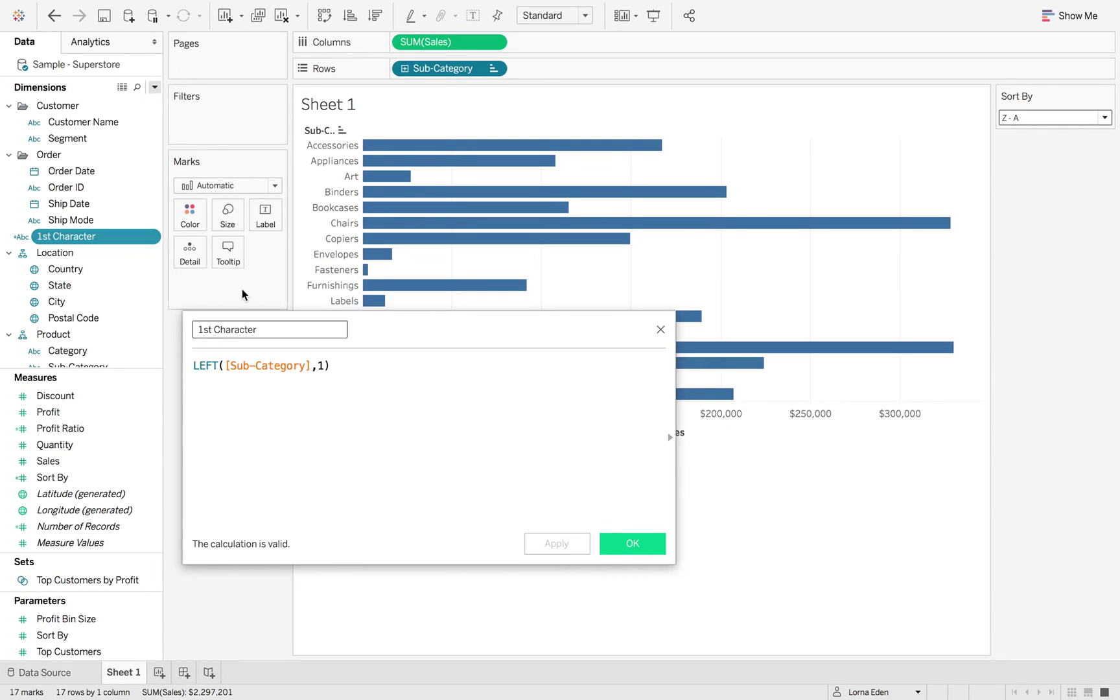
drag(97, 236, 592, 73)
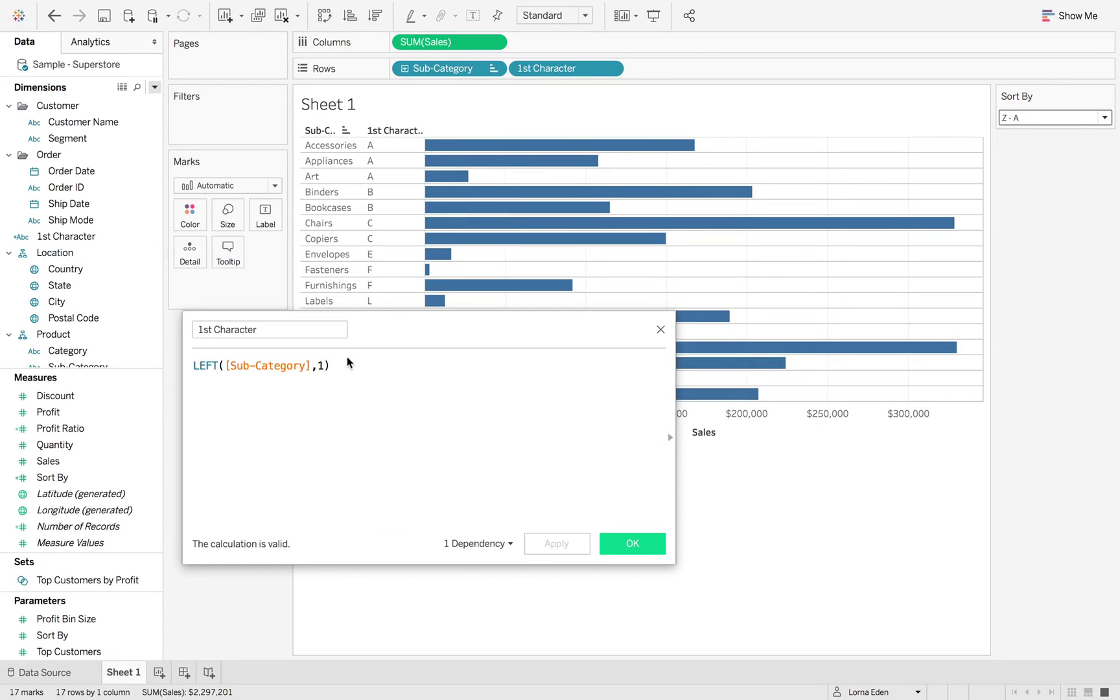
- Rewrite the formula as ASCII(LEFT([Sub-Category],1)), fixing stray parentheses
click(194, 366)
text(AS)
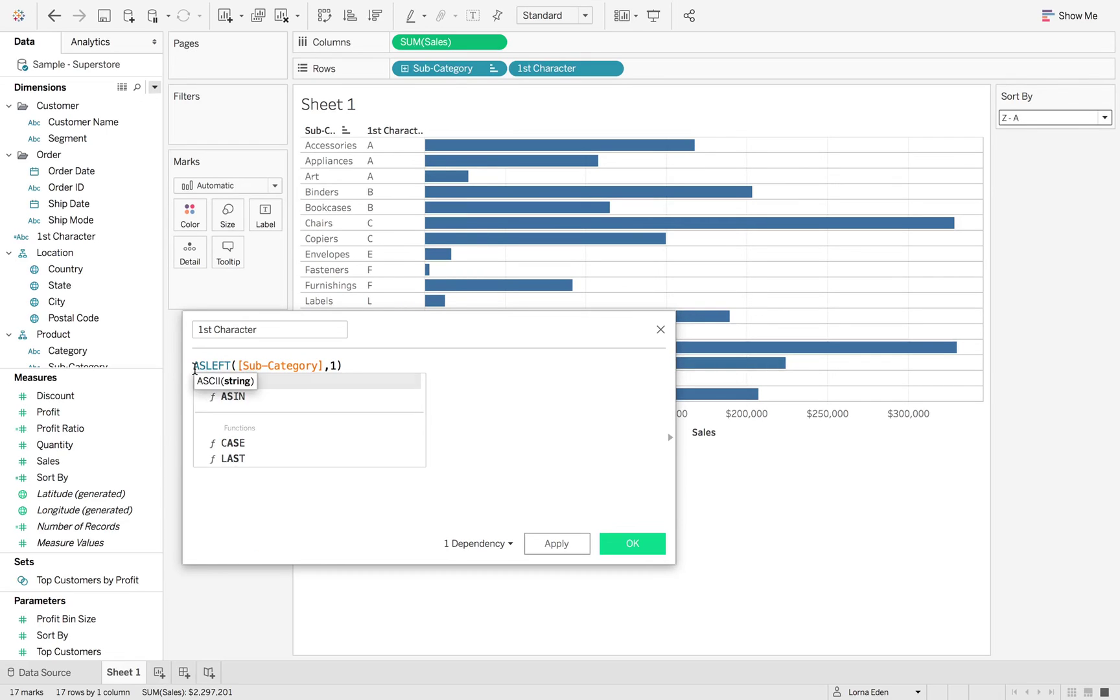
key(Return)
text(LE)
key(Return)
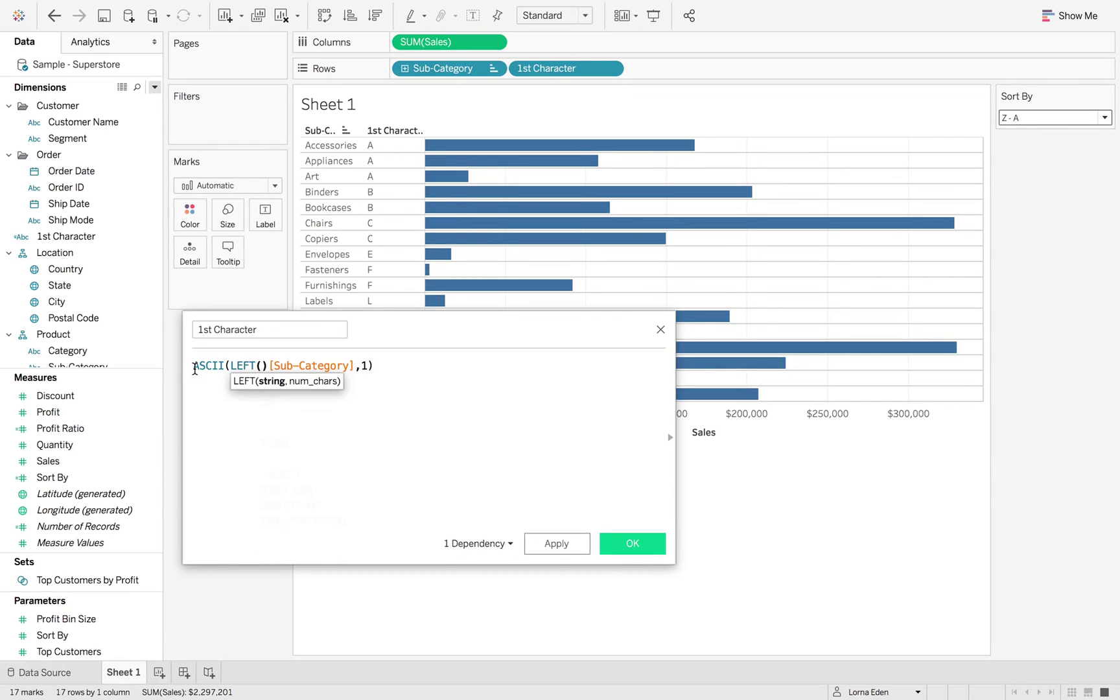
click(335, 367)
key(Delete)
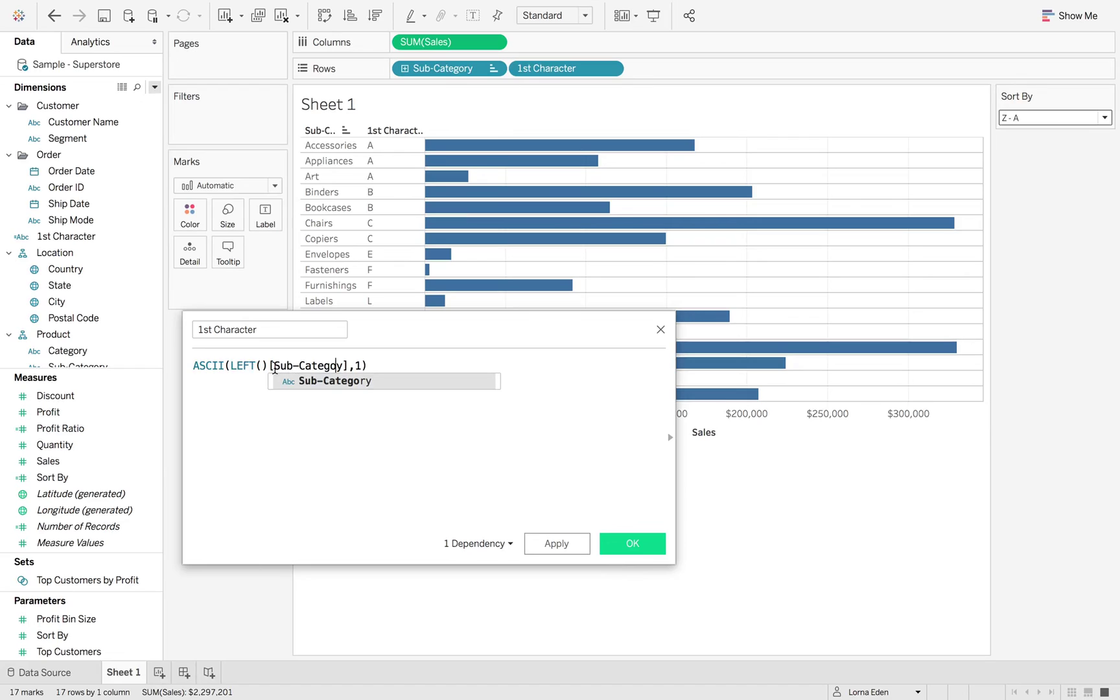
text(r)
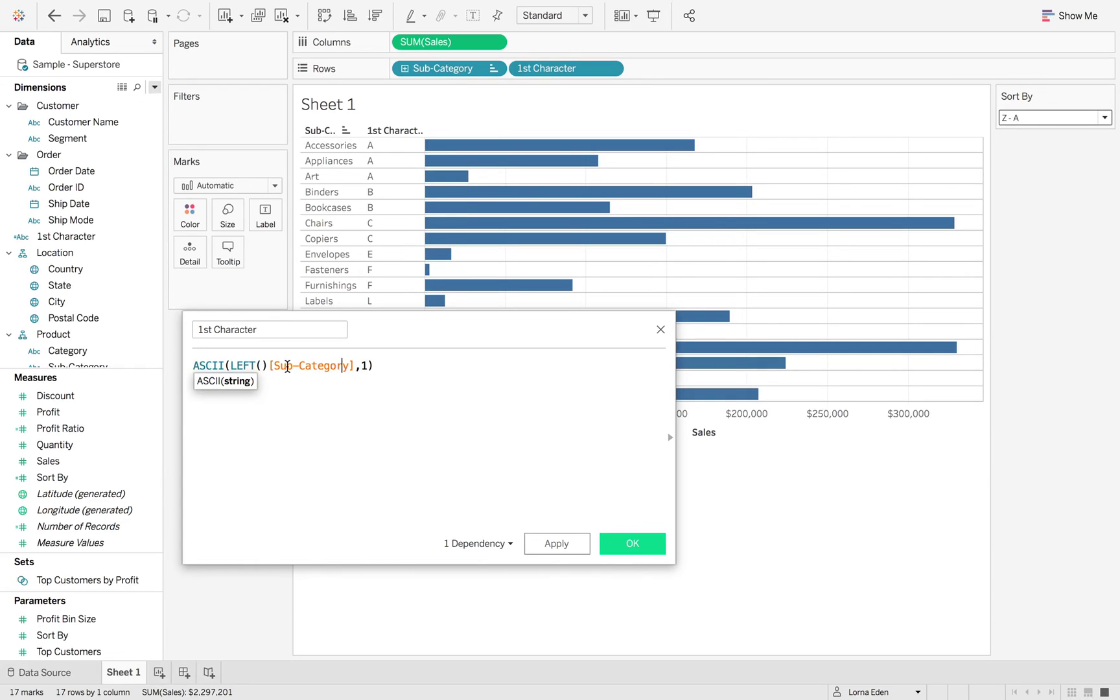
click(272, 365)
key(BackSpace)
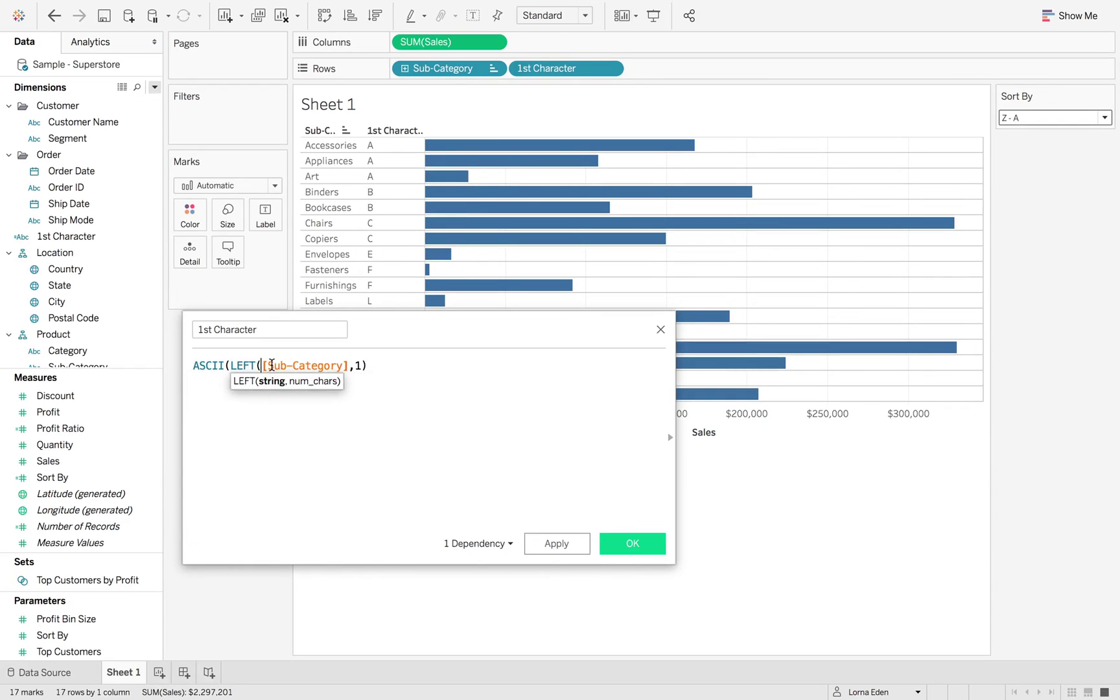
click(399, 364)
text())
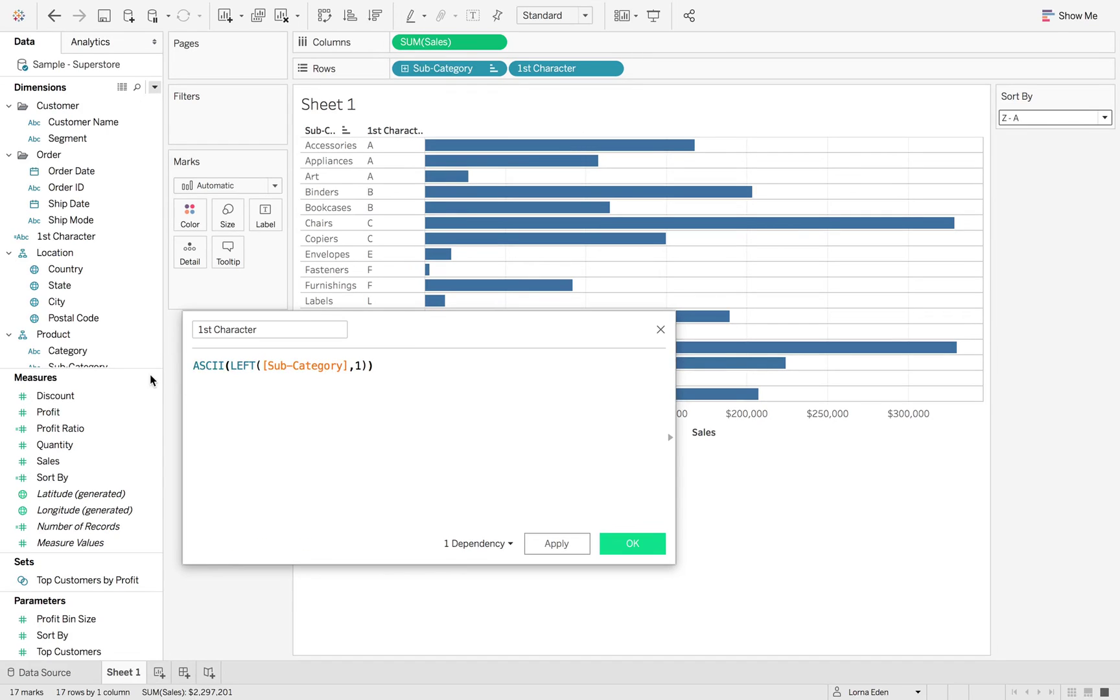
- Wrap the formula in STR() to get STR(ASCII(LEFT([Sub-Category],1))), apply it and close
click(194, 367)
text(STR()
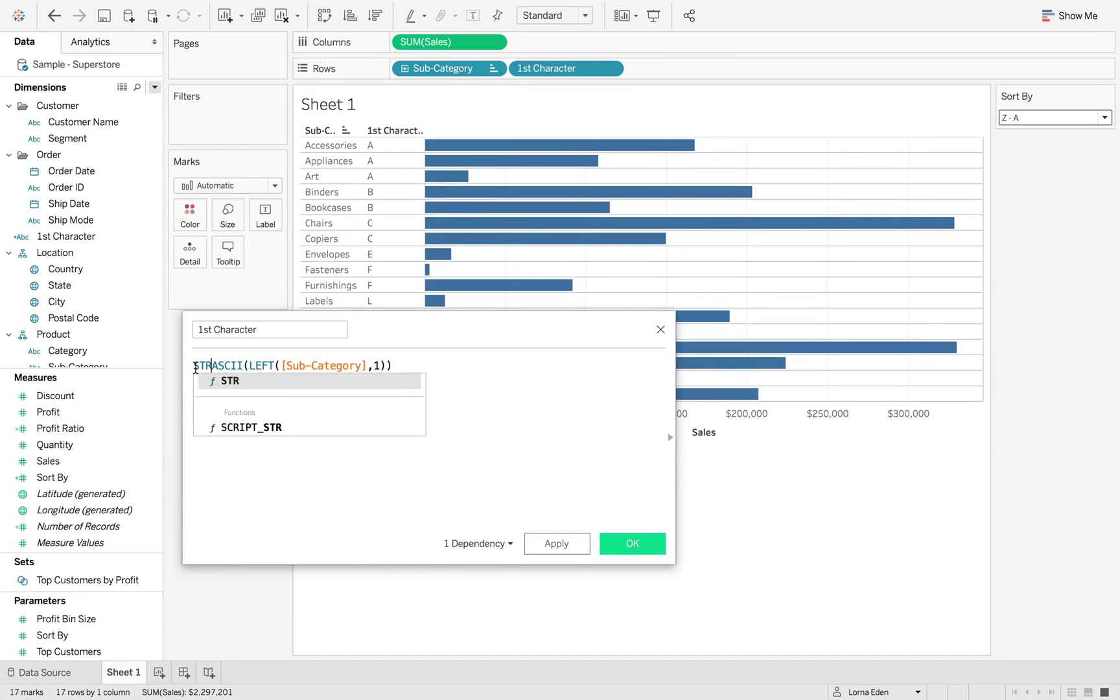
click(442, 367)
text())
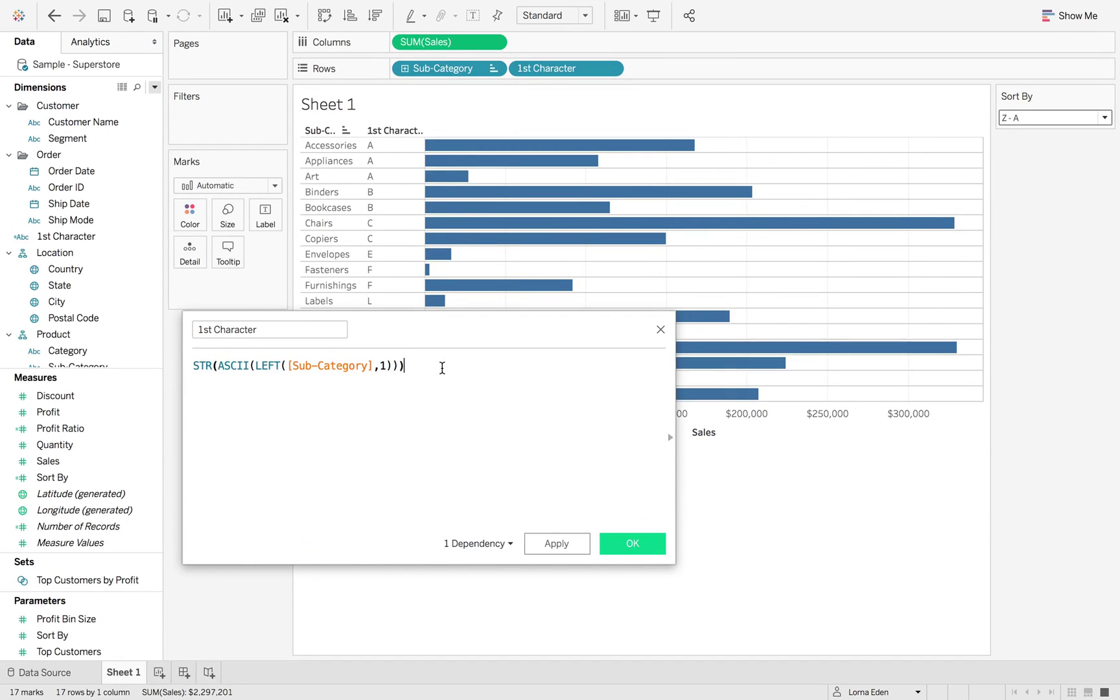
click(539, 542)
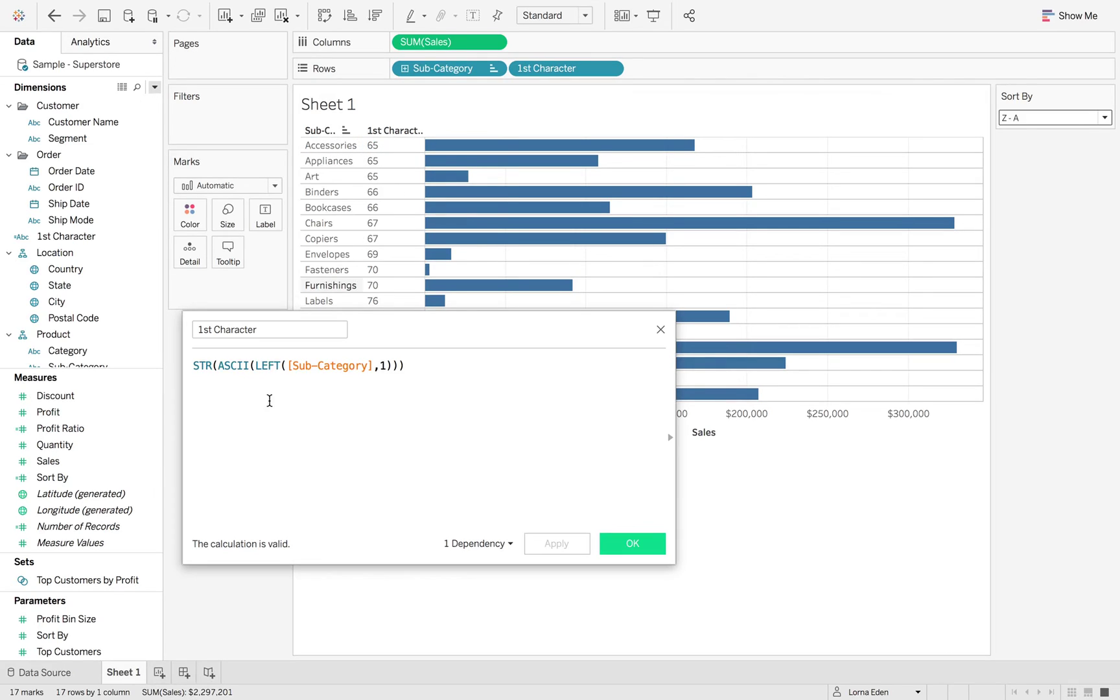
click(632, 543)
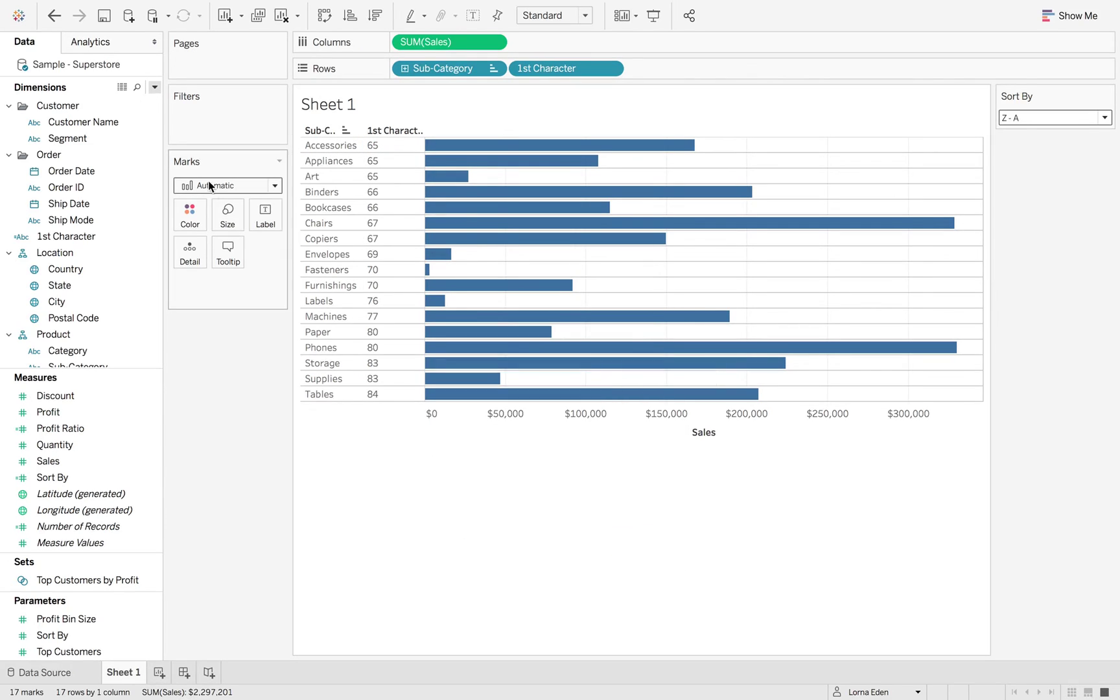
- Duplicate 1st Character and rename the copy '2nd Character'
right_click(121, 237)
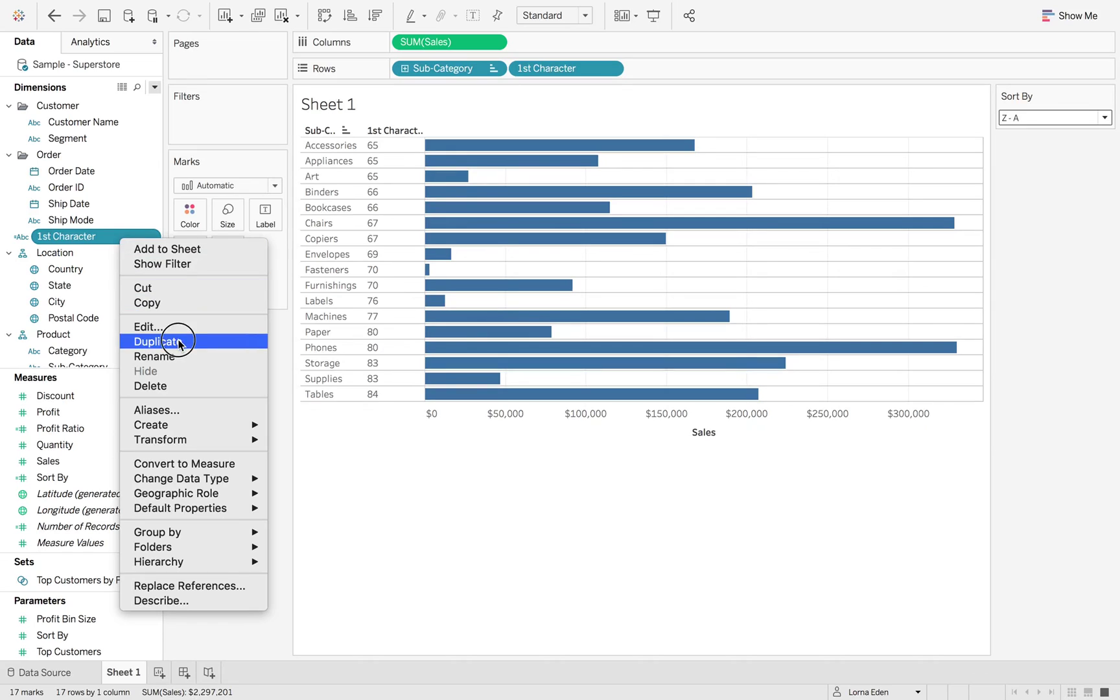
click(178, 342)
right_click(110, 251)
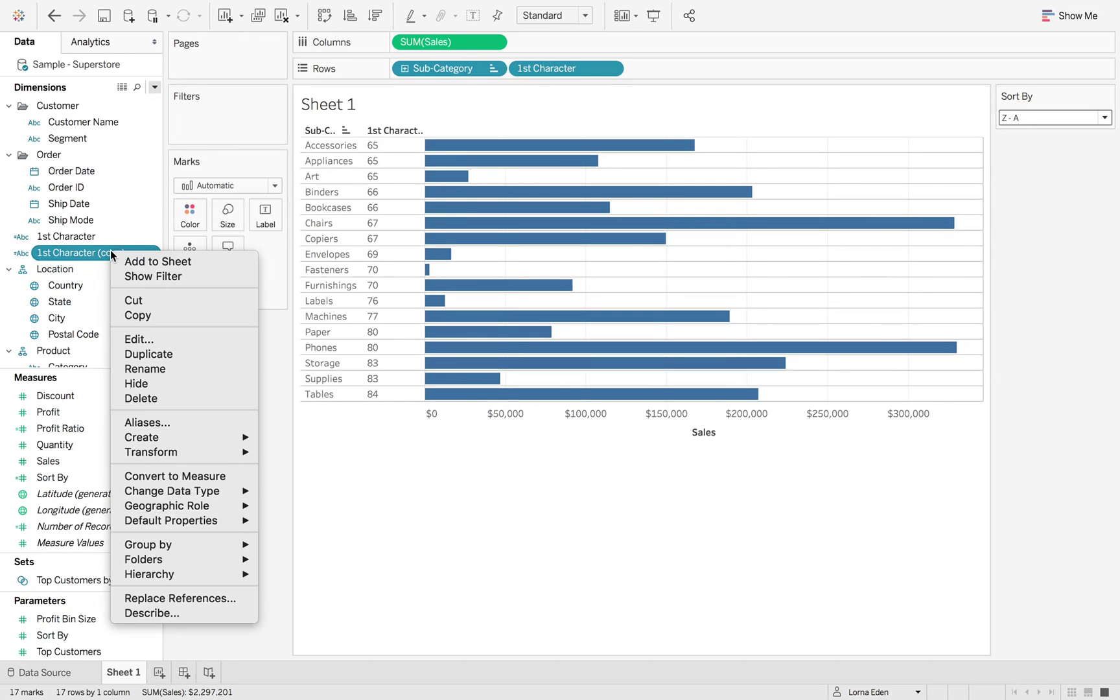
click(158, 338)
drag(215, 330, 181, 331)
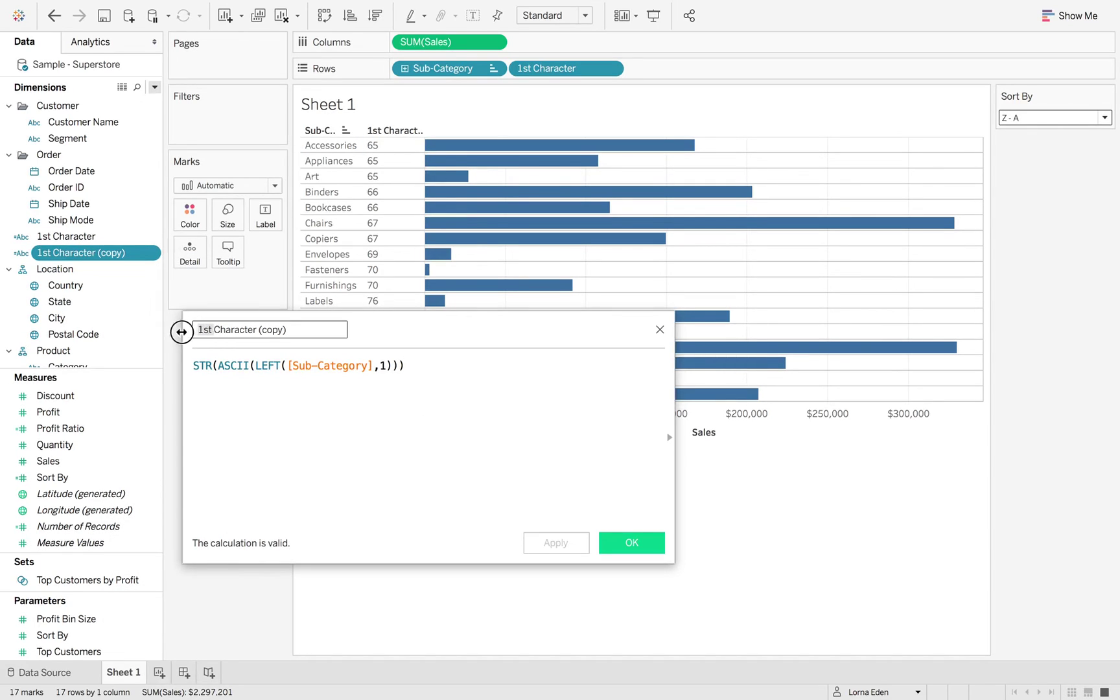
text(2nd)
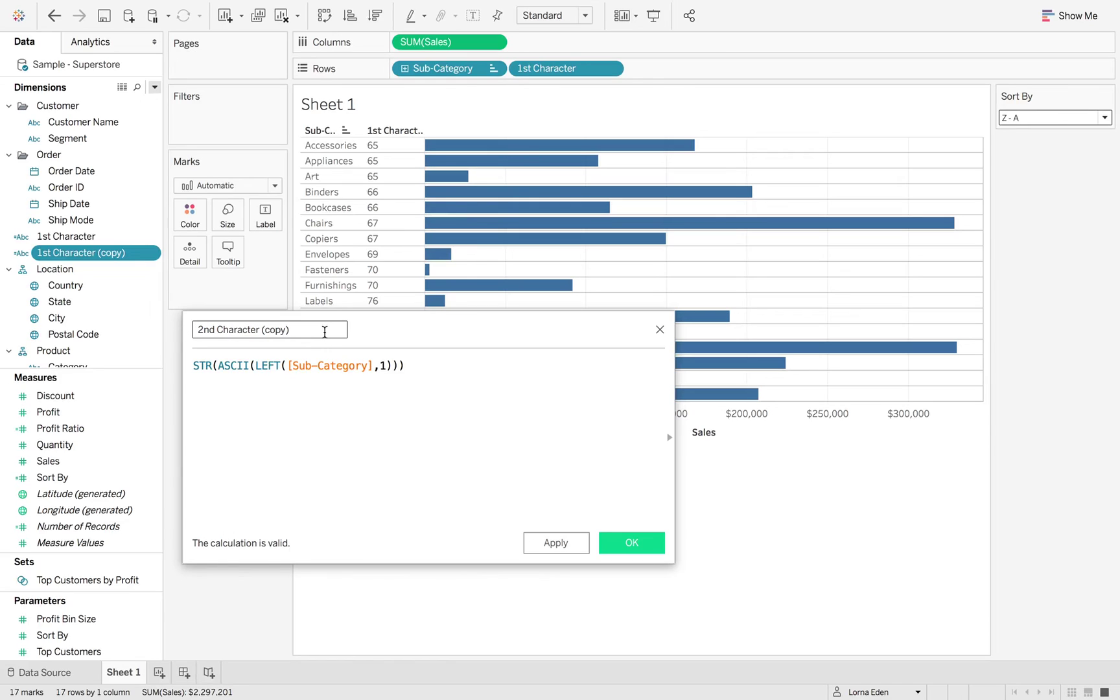
click(323, 332)
key(BackSpace)
- Change its formula to STR(ASCII(MID([Sub-Category],2,1))), apply, and add it to Rows
double_click(266, 365)
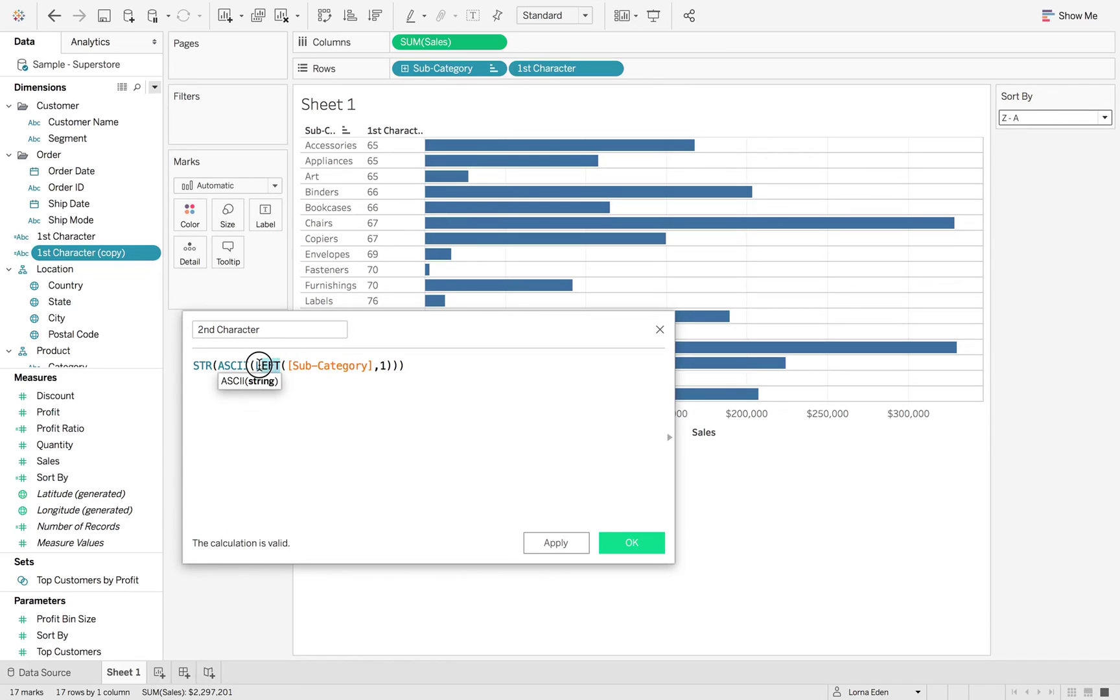
text(MID)
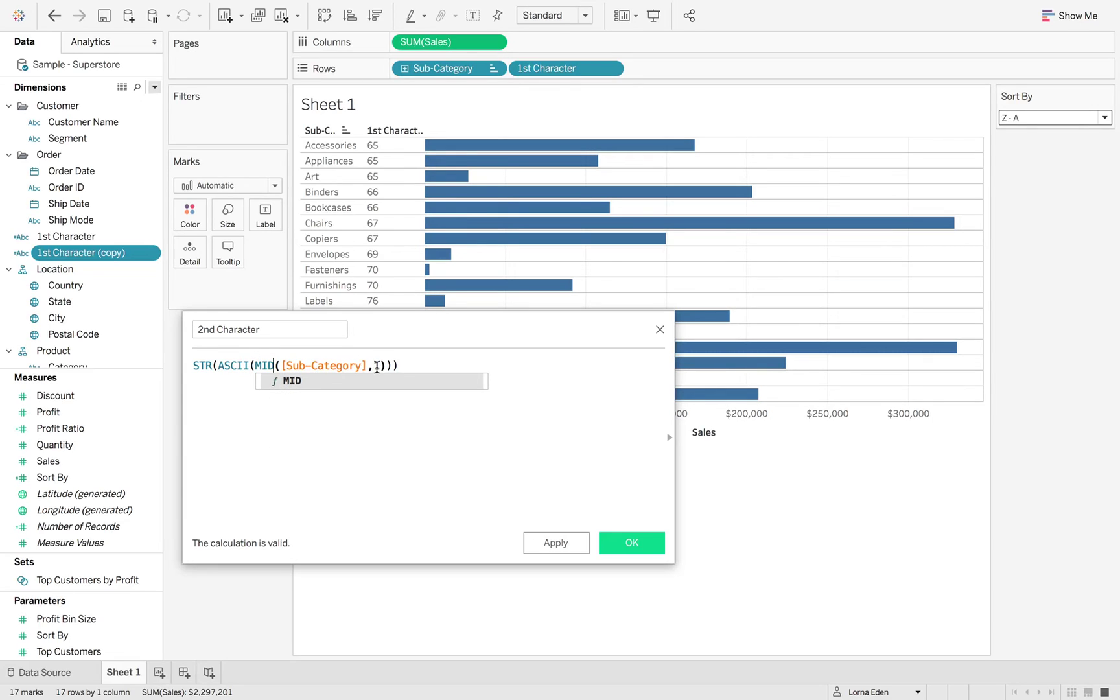
click(376, 366)
text(2,1)
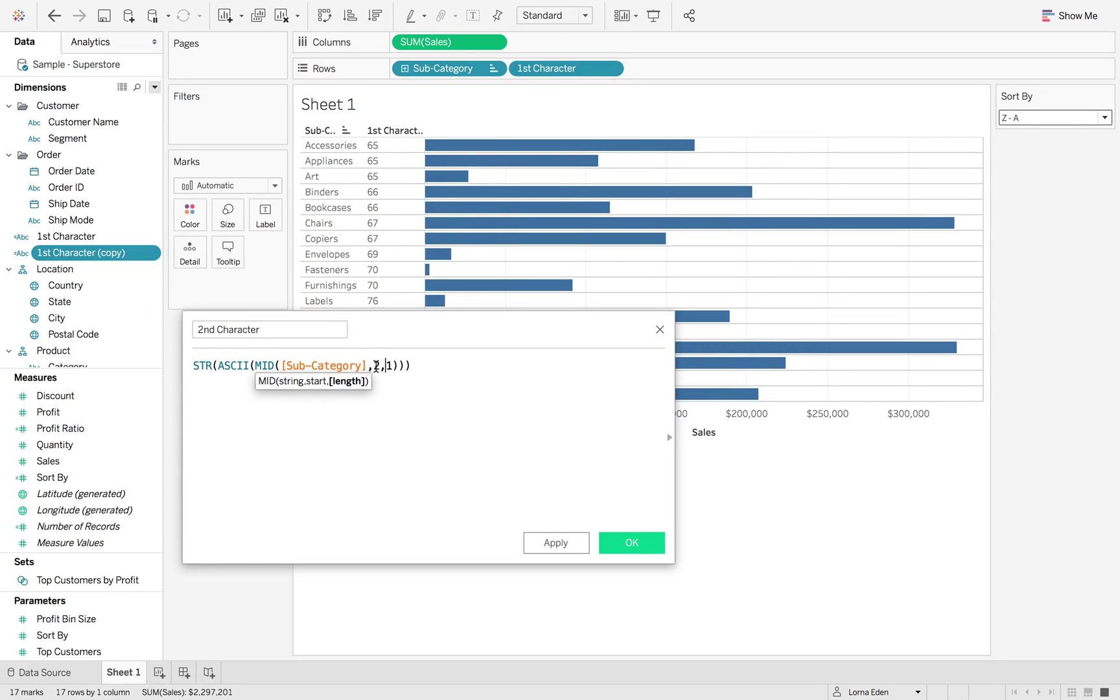
click(555, 542)
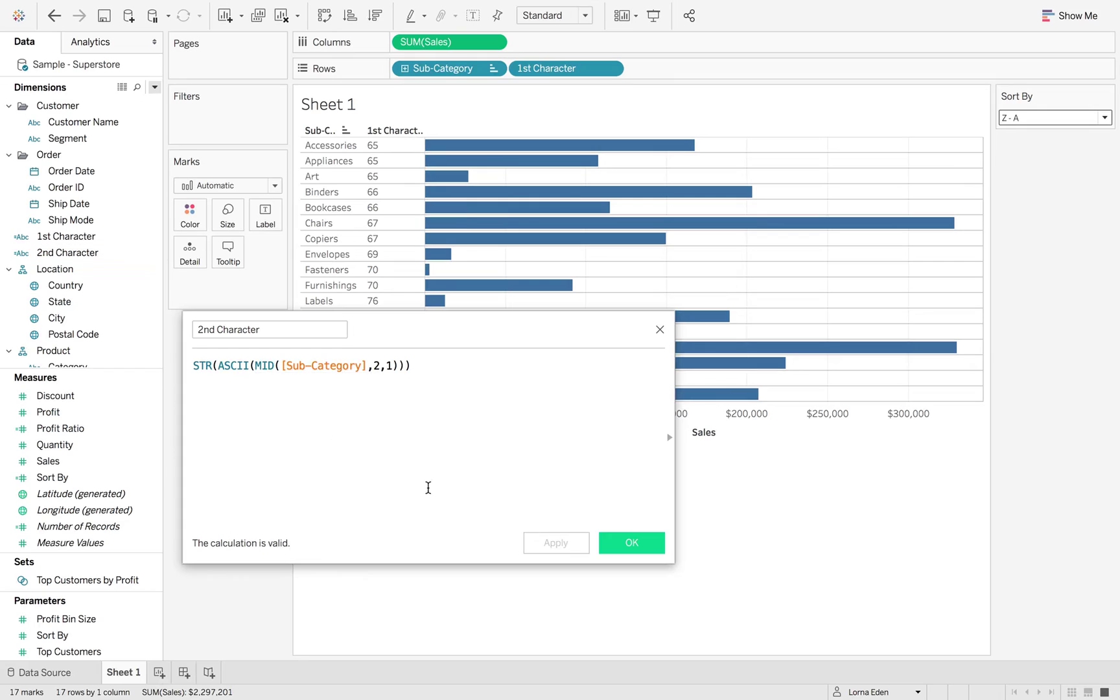
drag(121, 254, 639, 70)
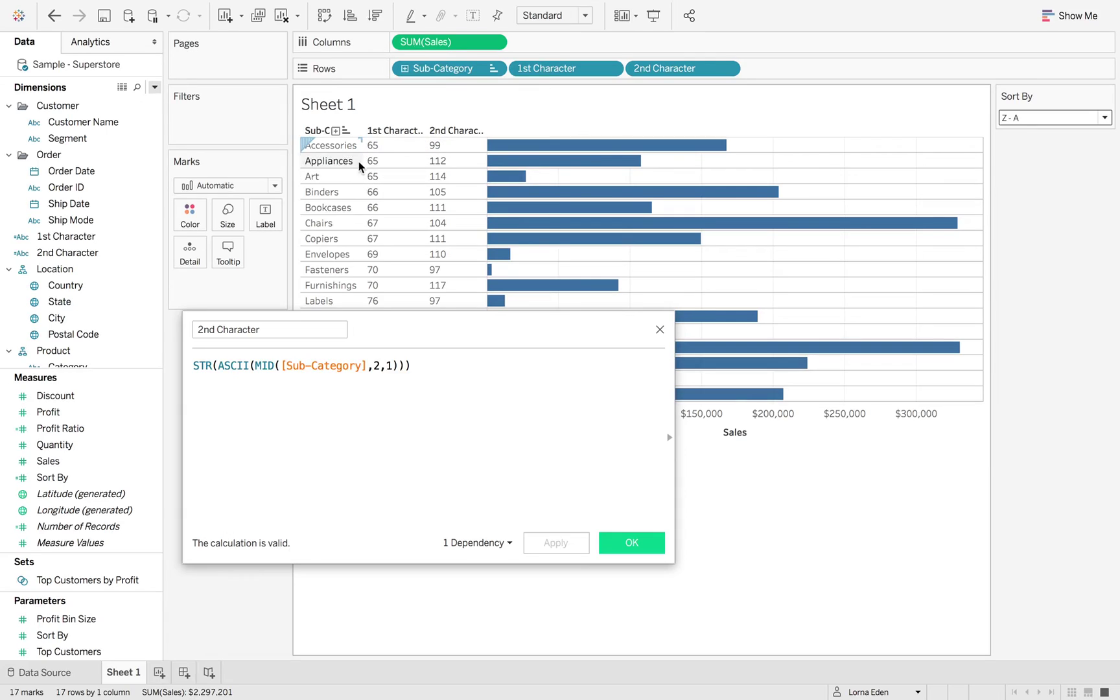
- Uppercase the reference to get STR(ASCII(MID(UPPER([Sub-Category]),2,1))) and apply
click(281, 365)
text(up)
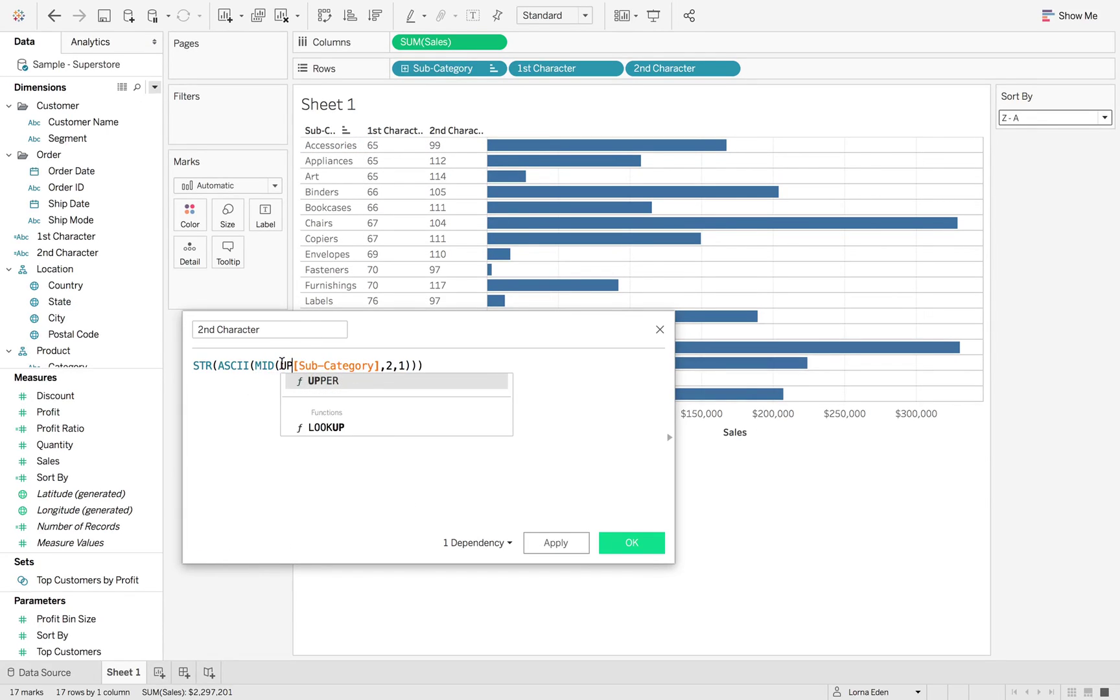
key(Return)
key(Delete)
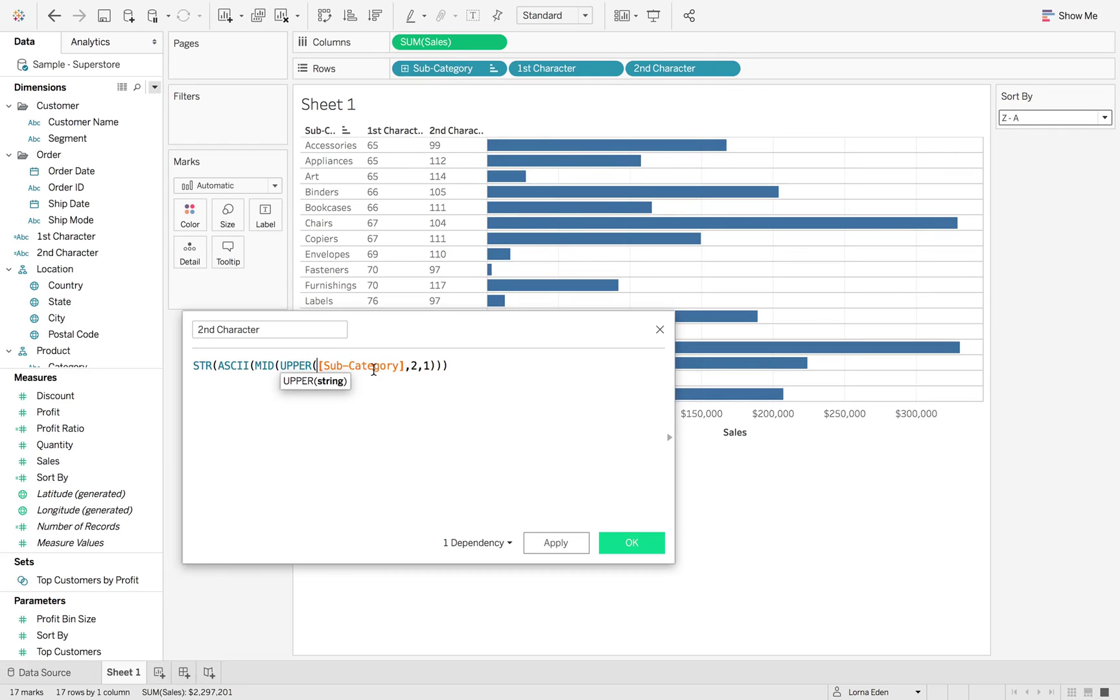
click(405, 365)
text())
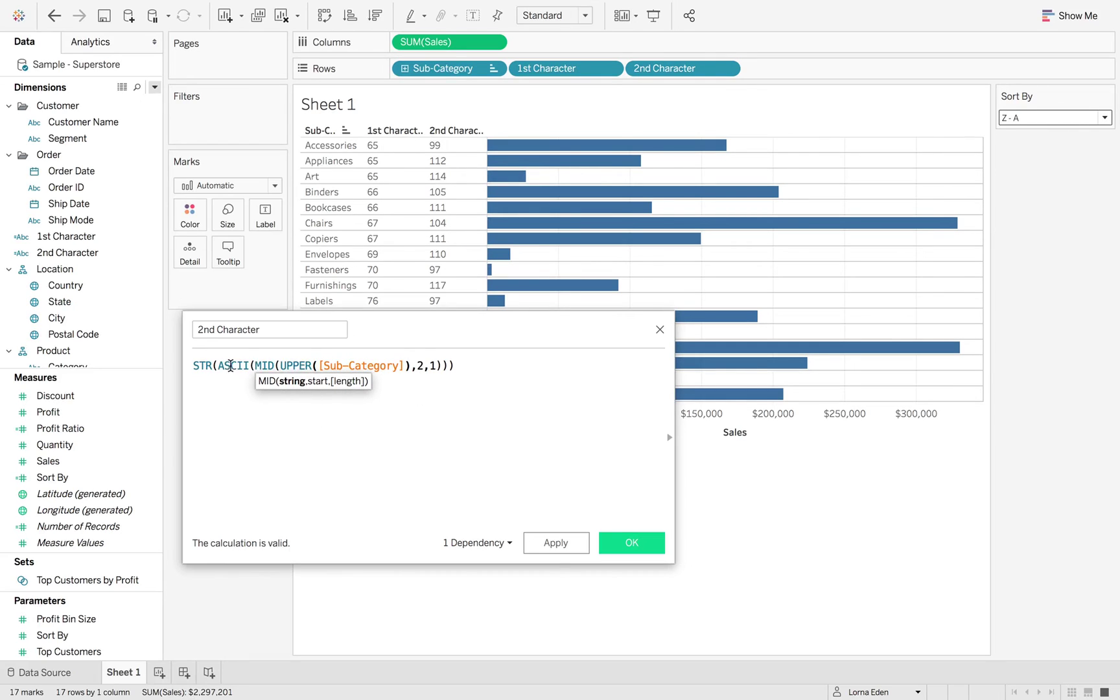
click(555, 542)
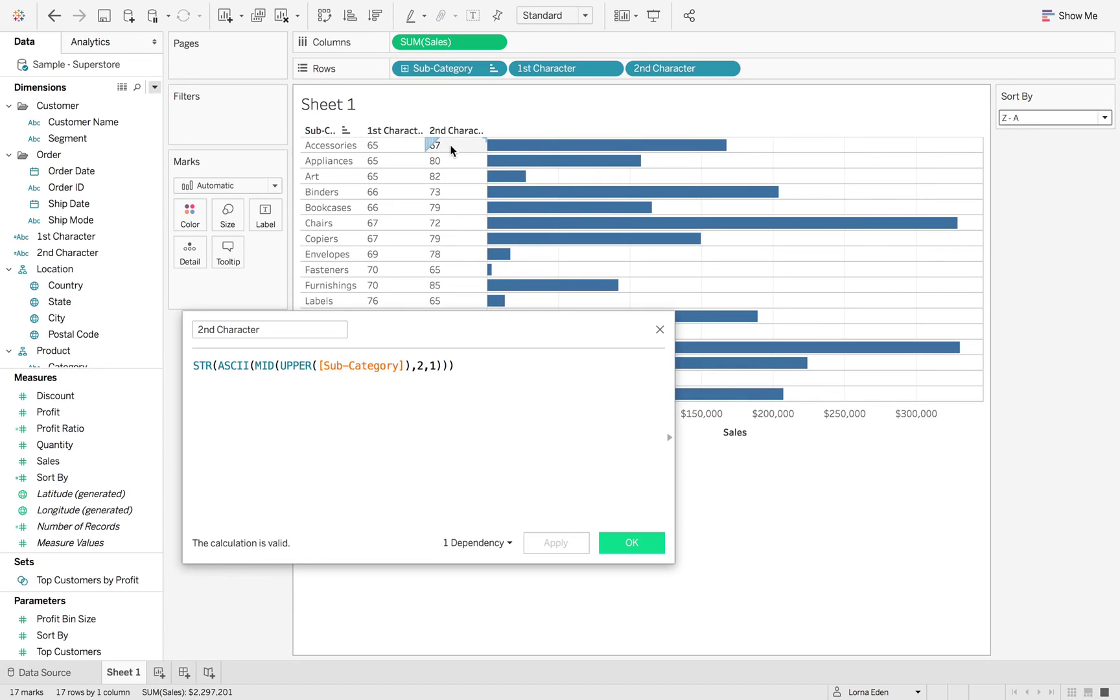
- Create an ASCII calculated field as [1st Character]+[2nd Character] and add it to Rows
click(616, 541)
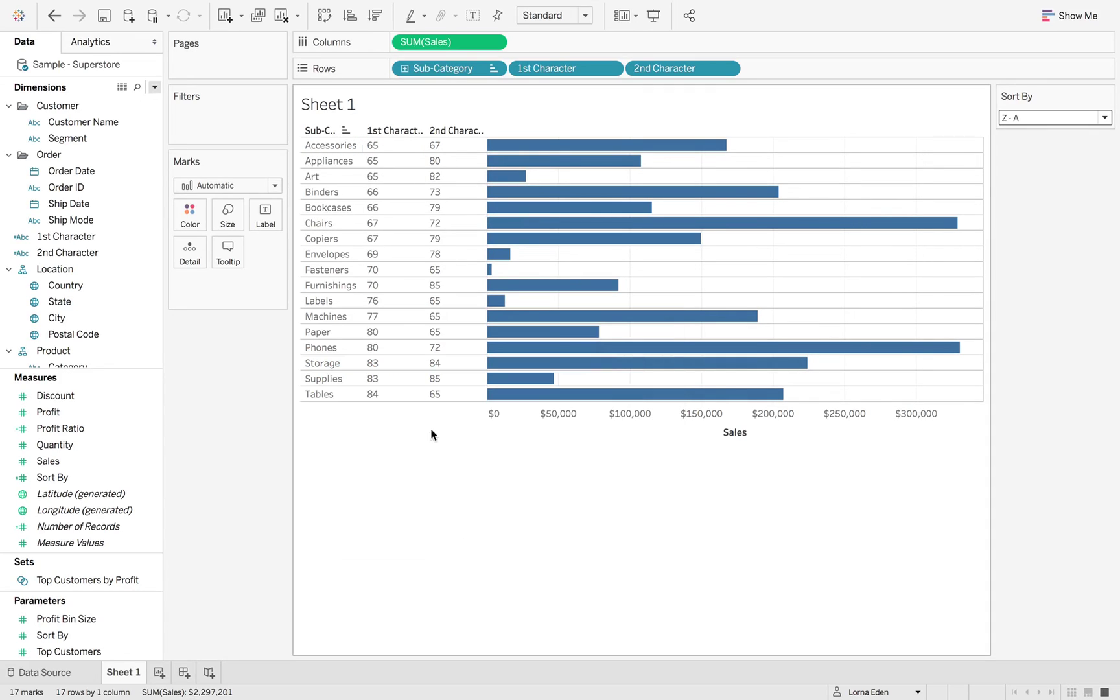
click(155, 87)
click(147, 103)
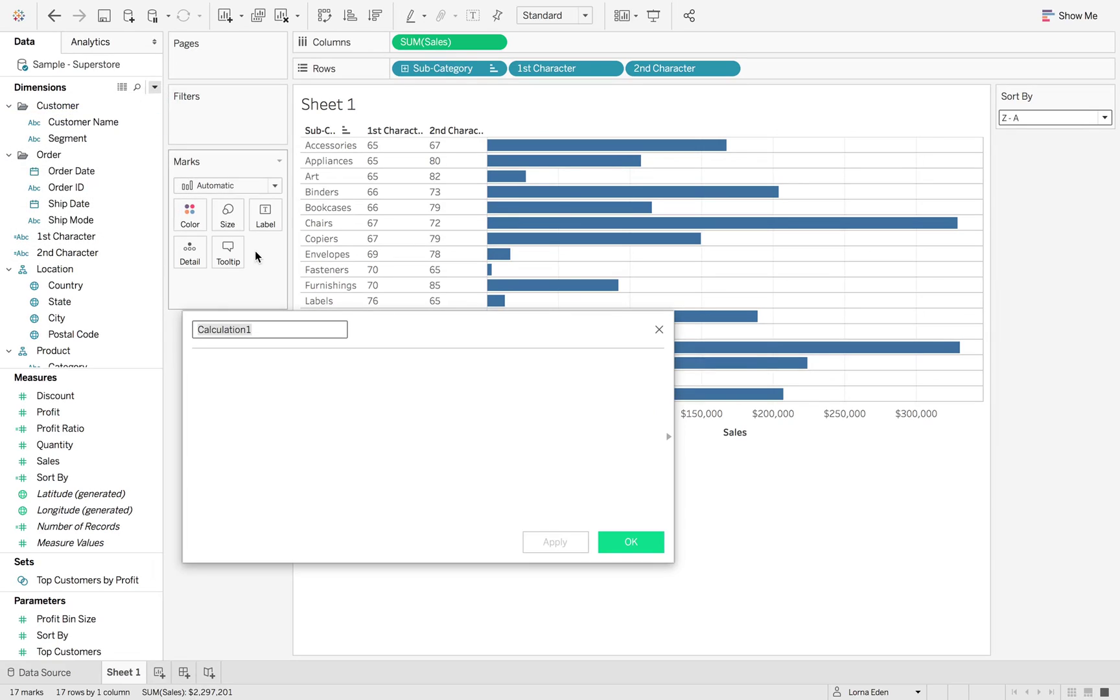
text(ASCII)
key(Tab)
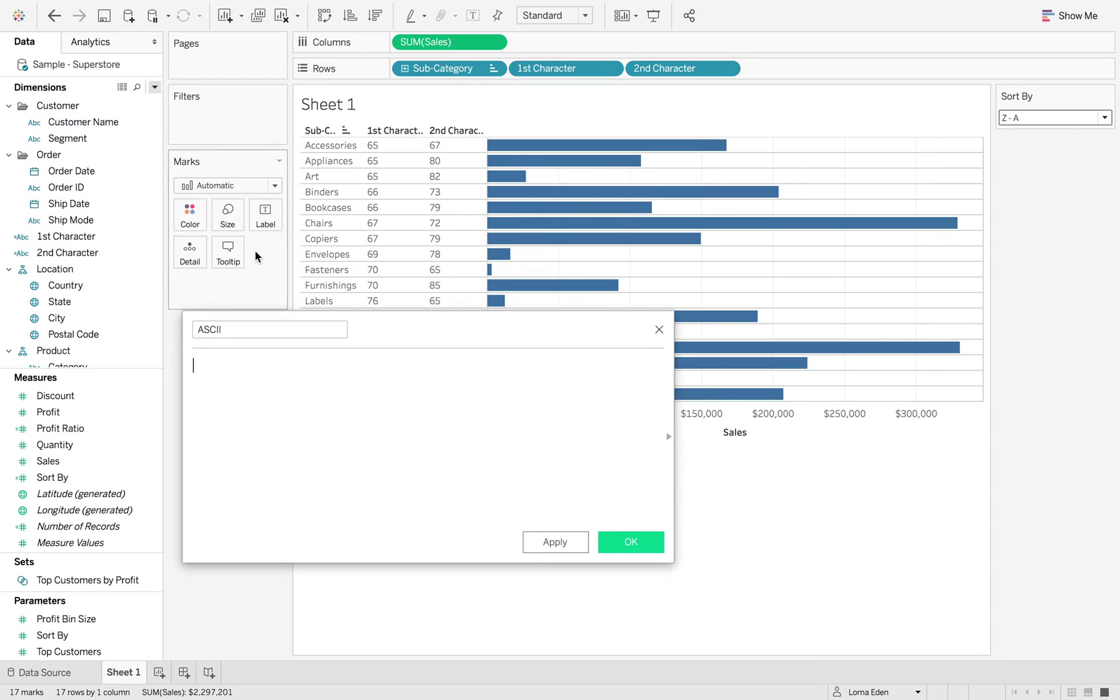
text([1s)
key(Return)
text(+[2)
key(Return)
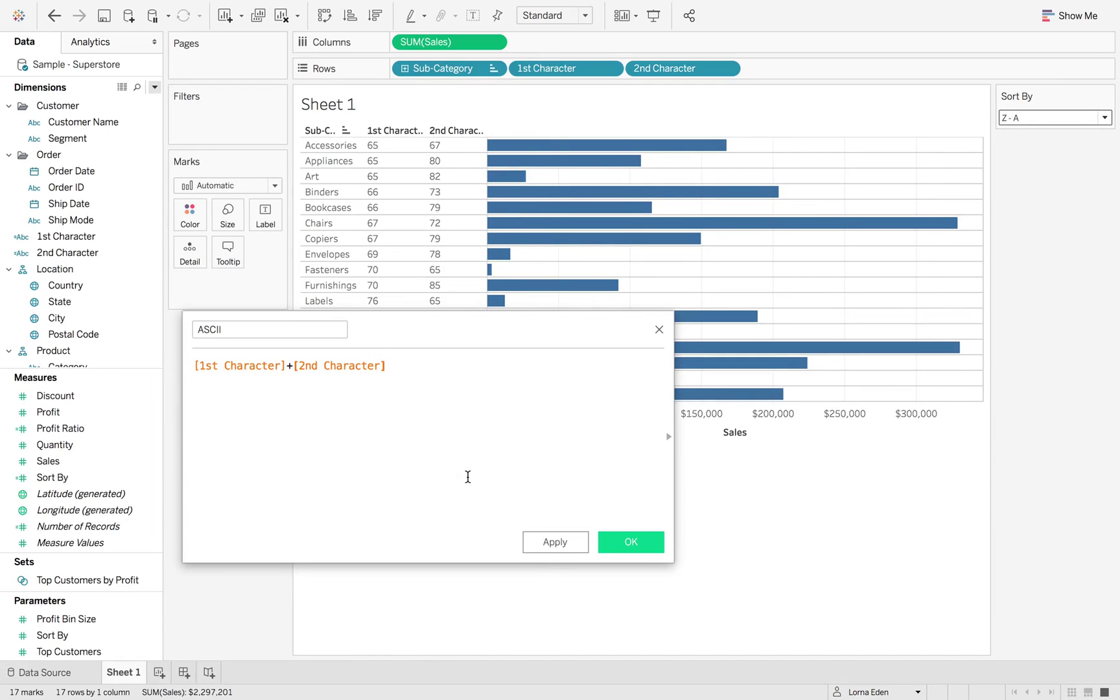
click(609, 540)
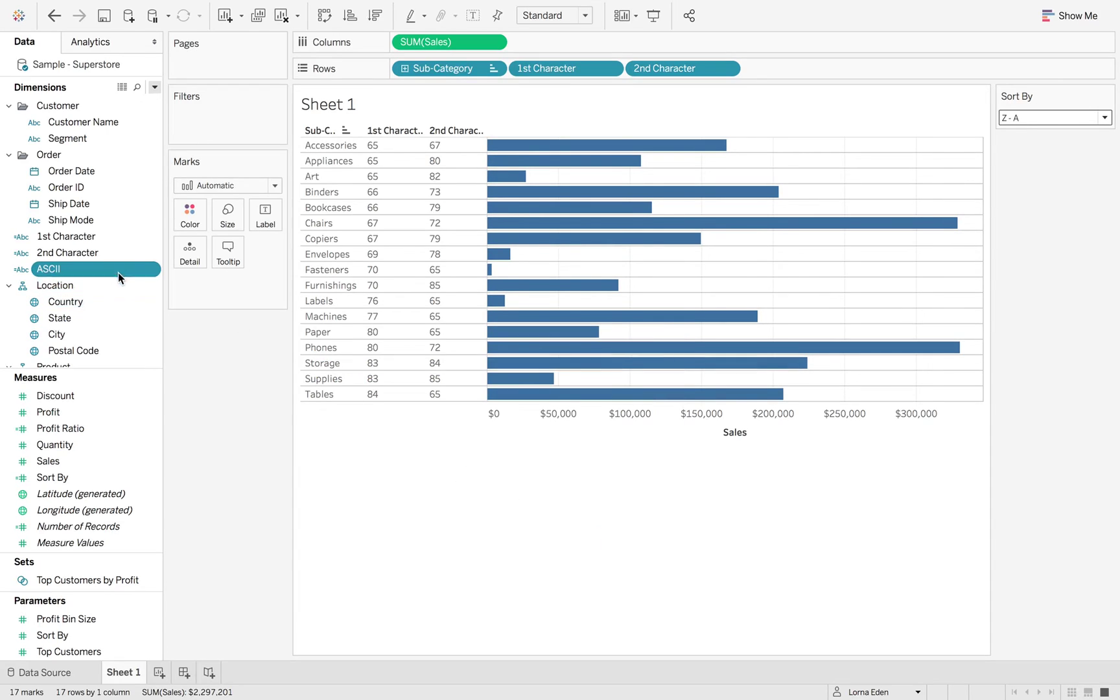
drag(118, 273, 764, 65)
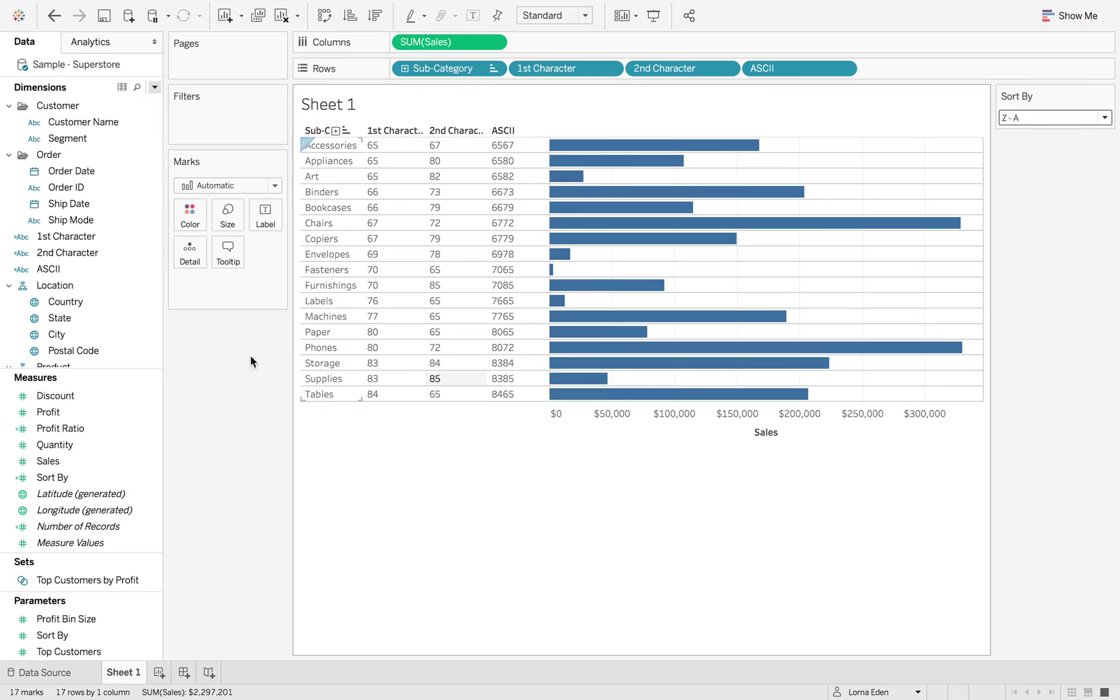
- Change the ASCII formula to INT([1st Character]+[2nd Character]) and save it
right_click(122, 268)
click(165, 356)
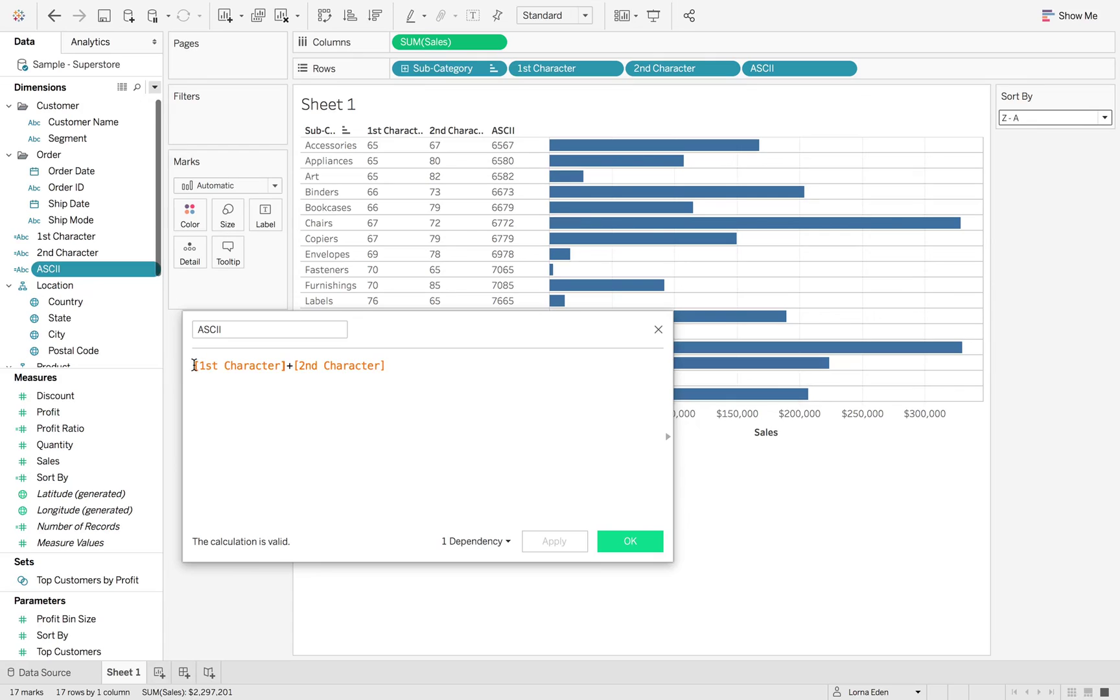
click(194, 365)
text(INT()
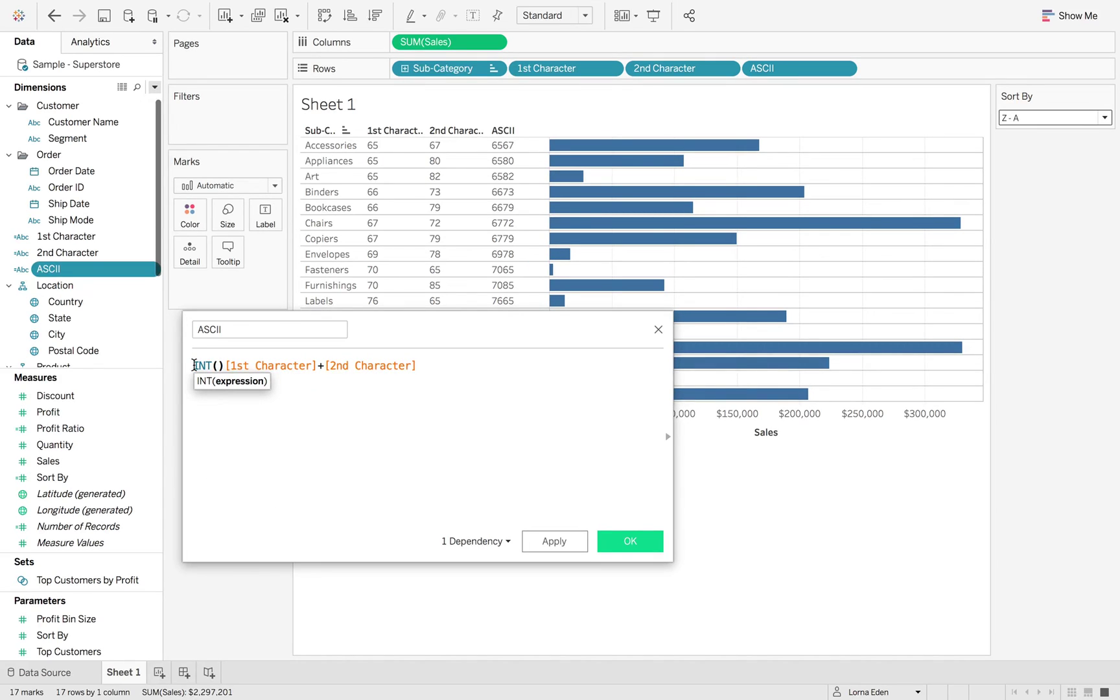
key(Delete)
click(437, 365)
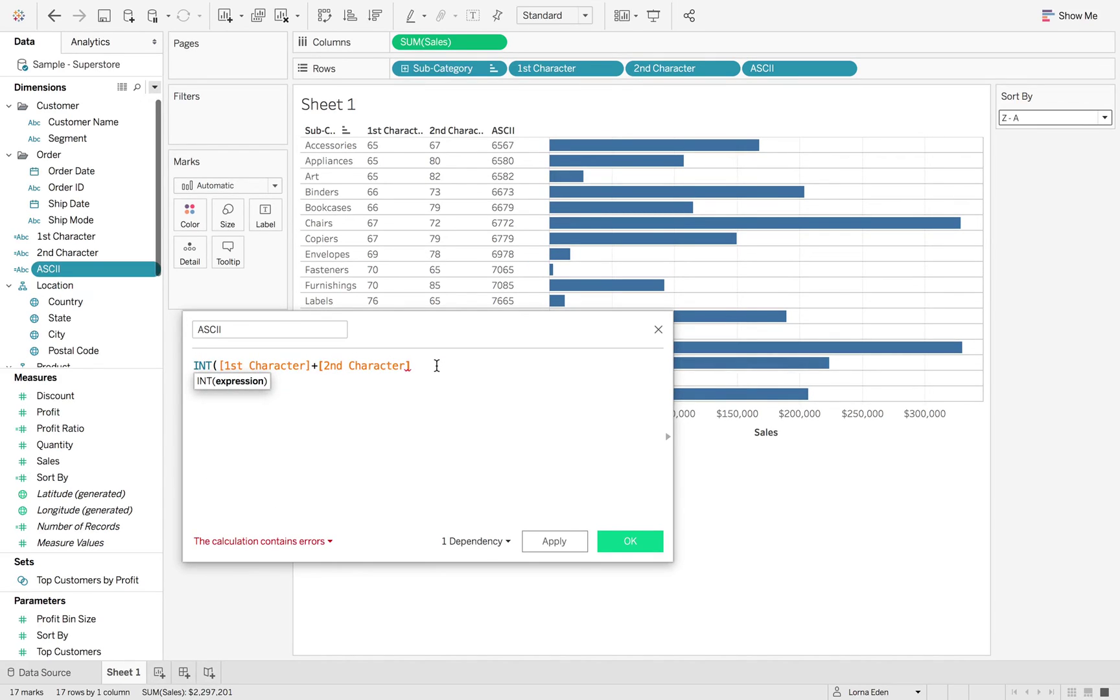
text())
click(551, 541)
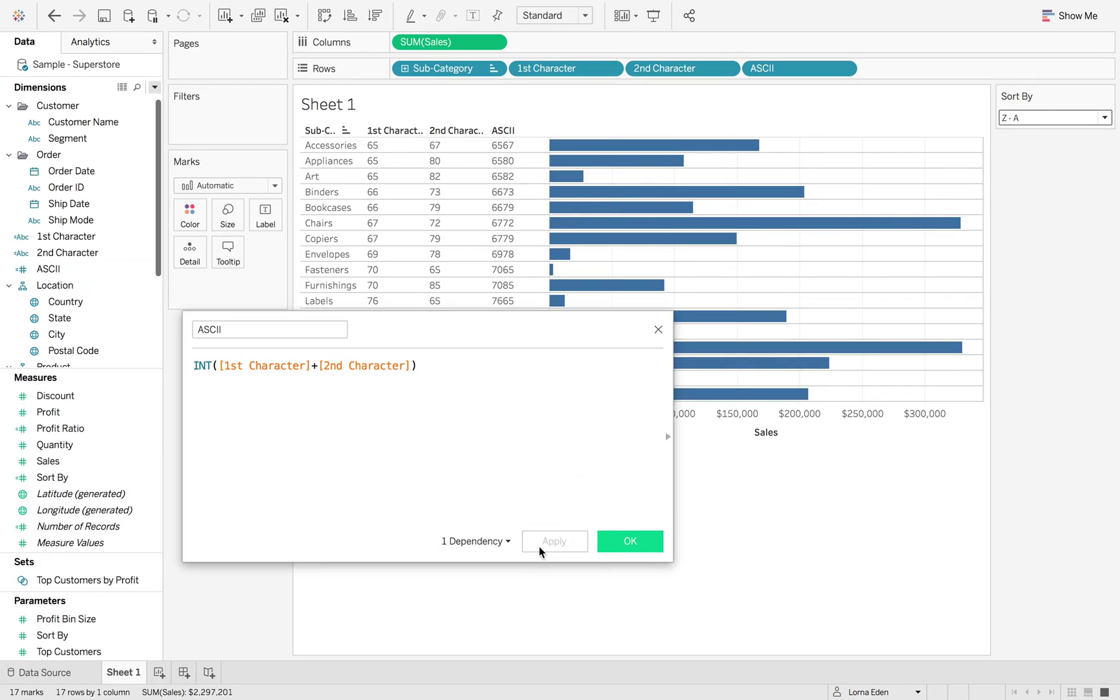
click(627, 542)
click(84, 268)
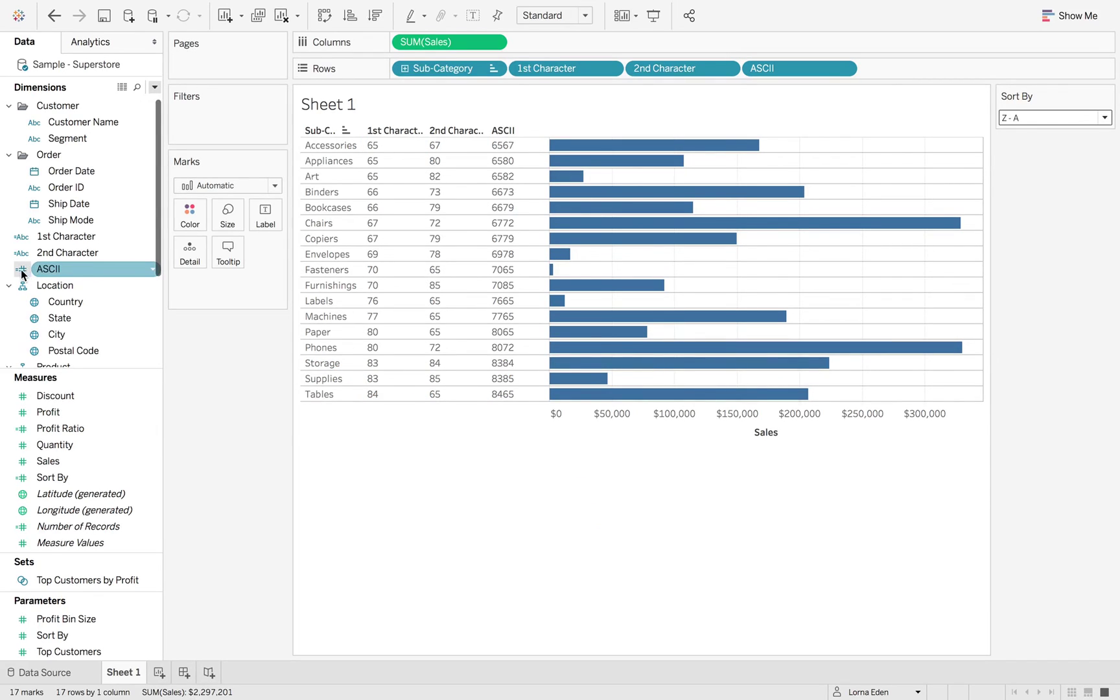
- Remove the 1st Character and 2nd Character pills from Rows
right_click(83, 475)
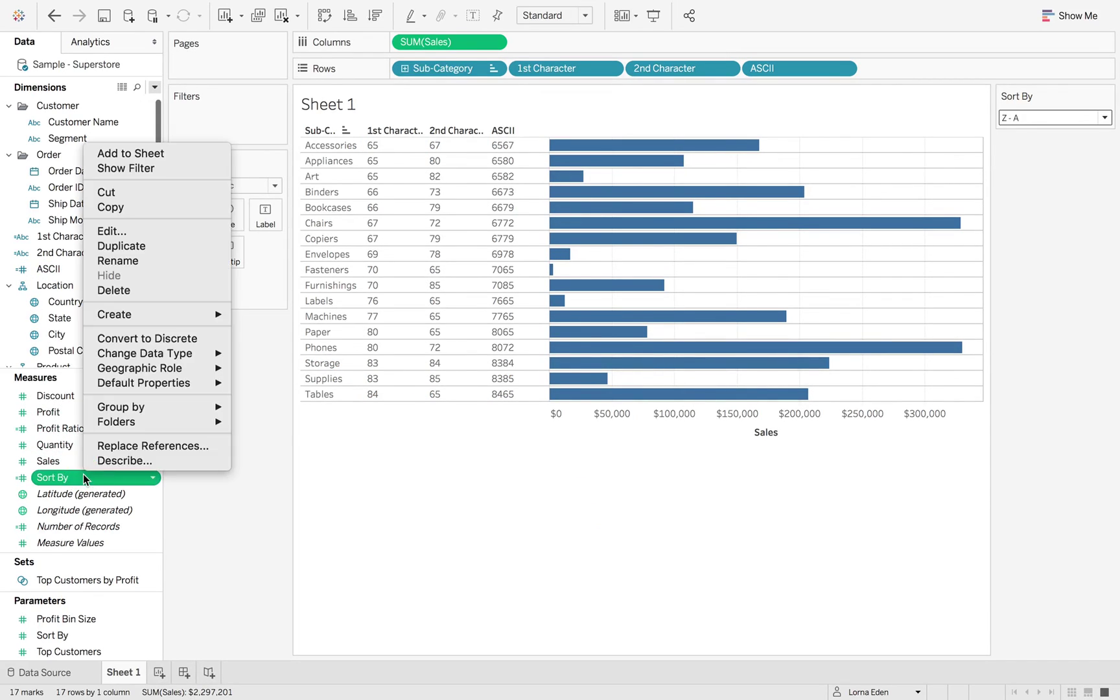
click(203, 508)
click(545, 77)
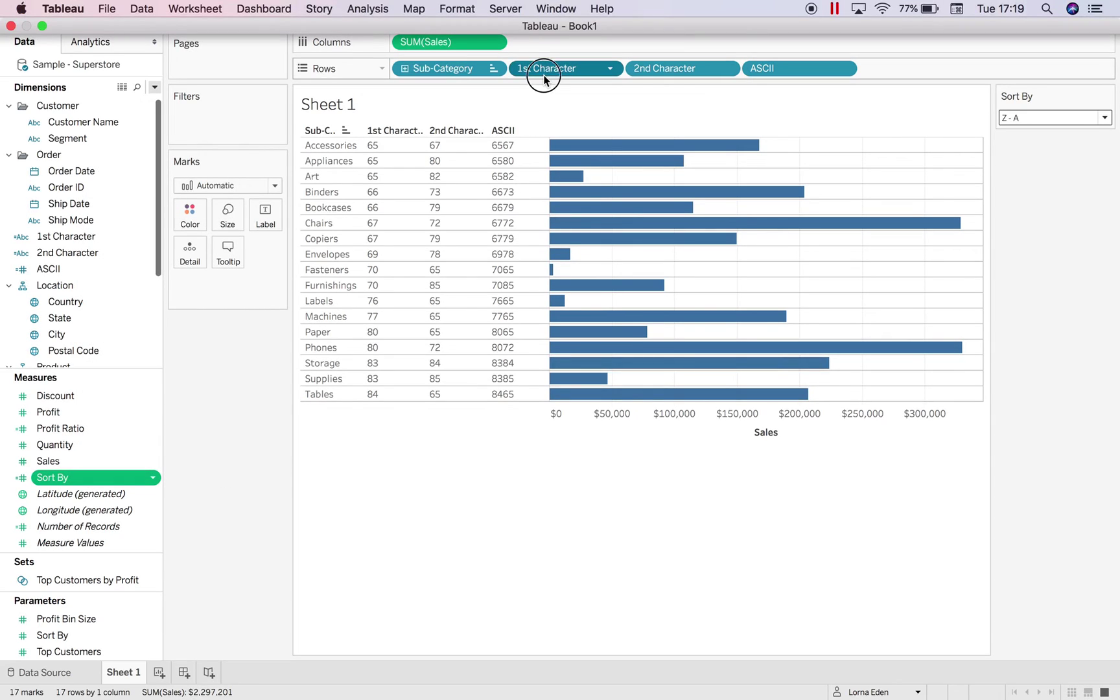
drag(544, 77, 550, 13)
drag(575, 67, 541, 13)
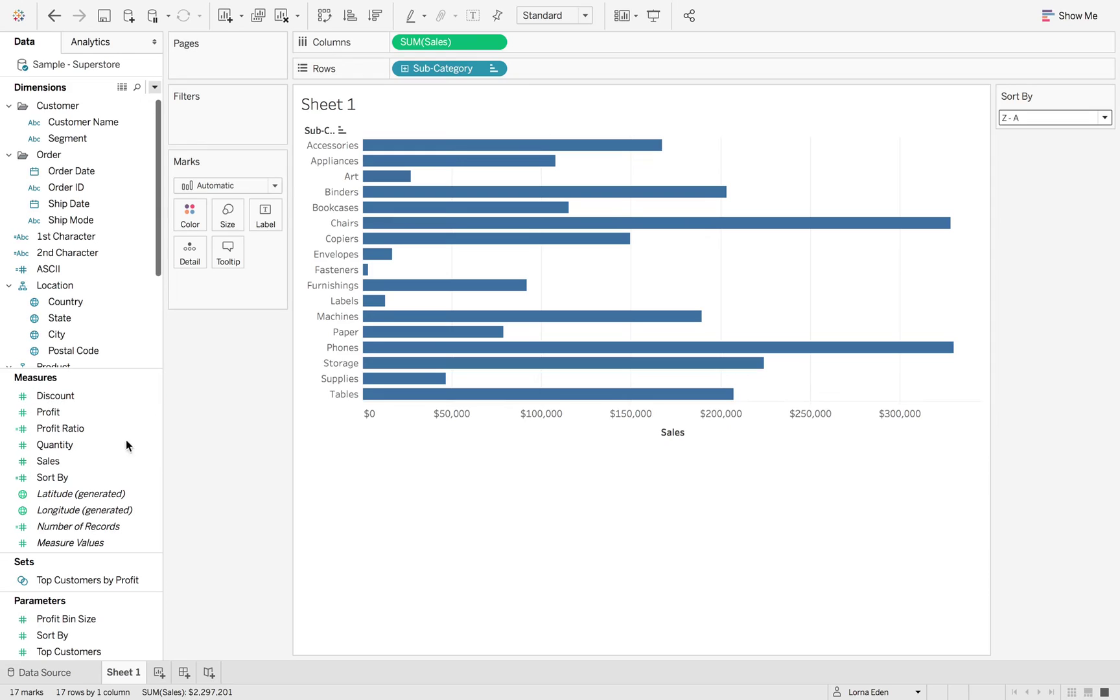
- Add a WHEN 1 THEN MIN([ASCII]) case to the Sort By calculation
right_click(103, 475)
click(136, 227)
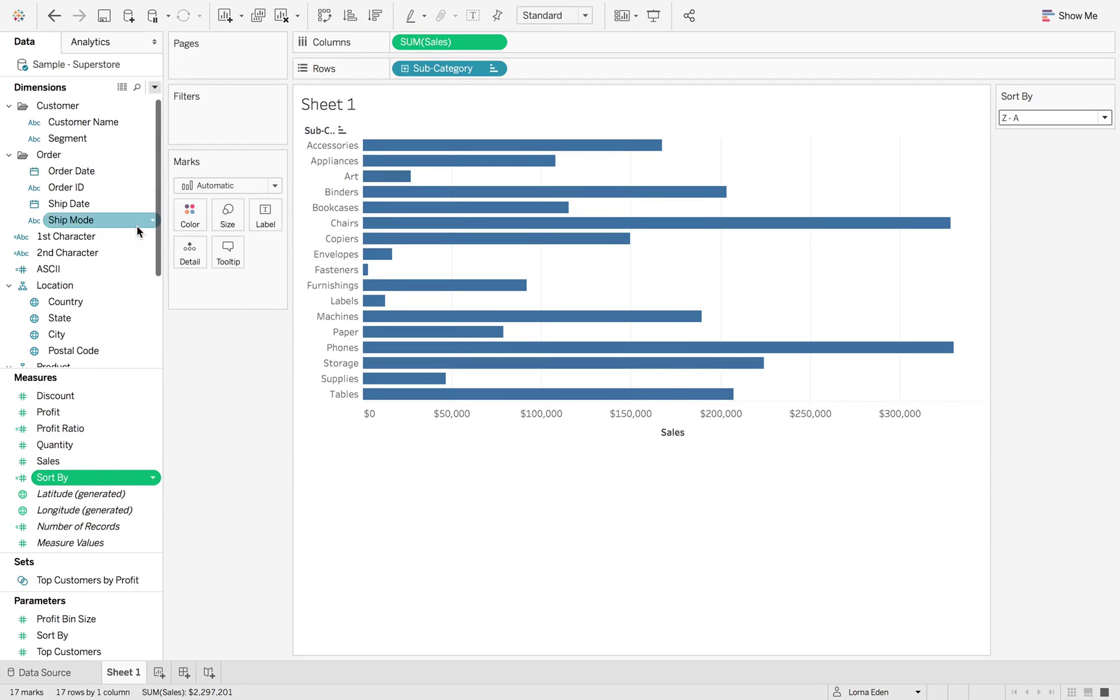
click(373, 366)
key(Return)
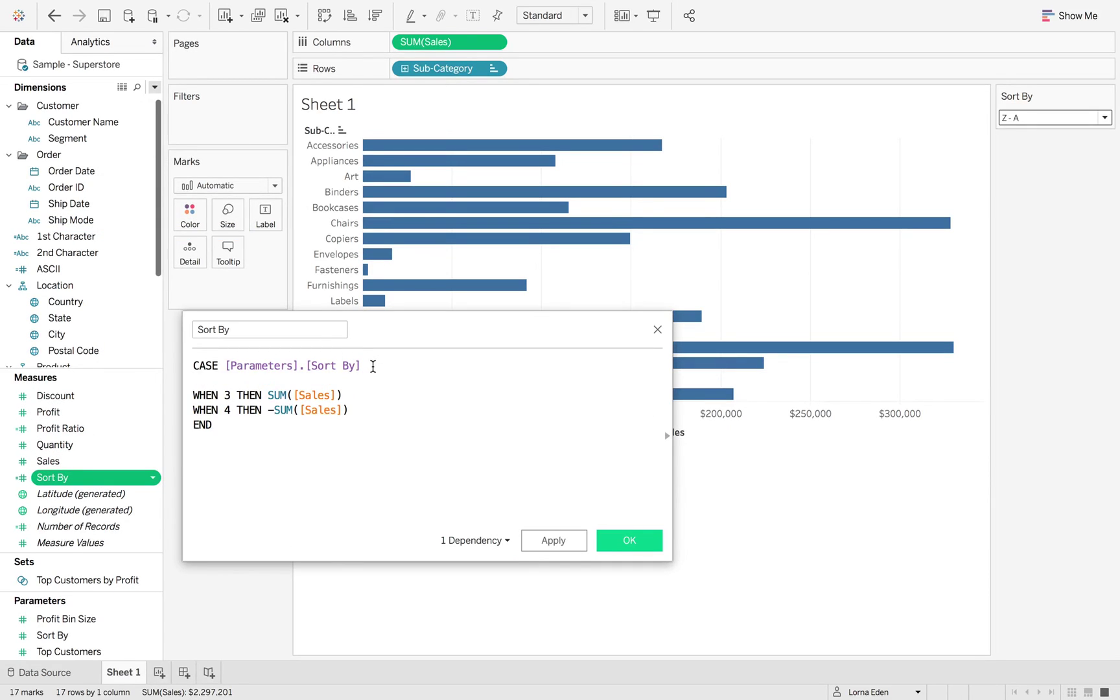
text(WHEN)
key(Tab)
text(1 THEN MI)
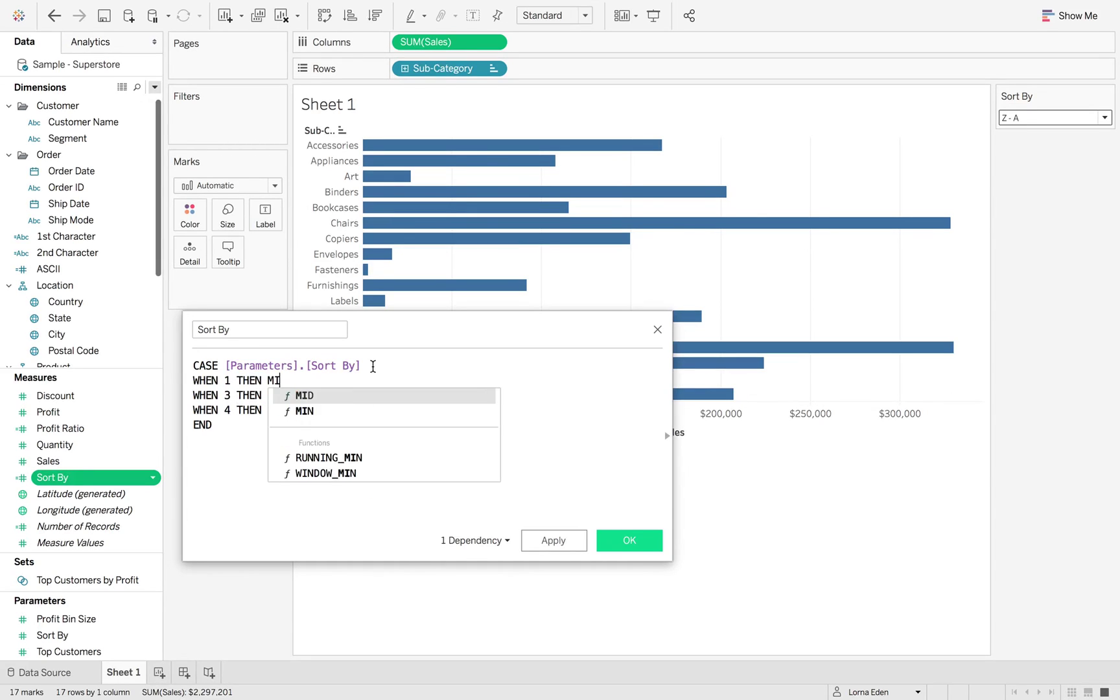
text(N(a)
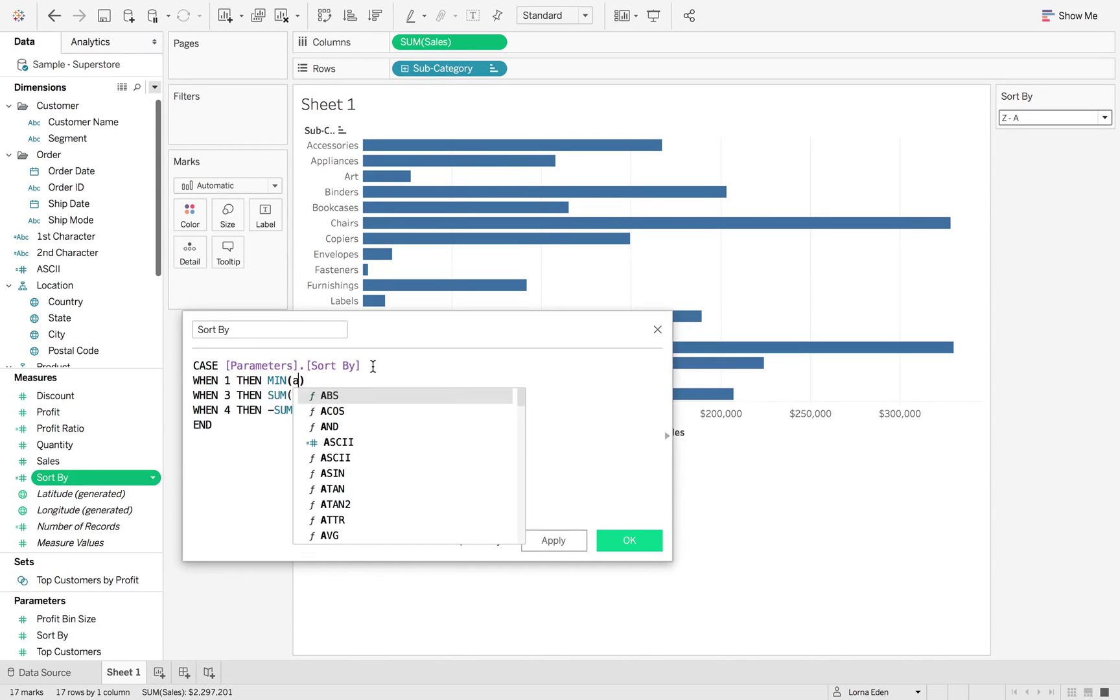
key(Down)
key(Down)
key(Down)
key(Return)
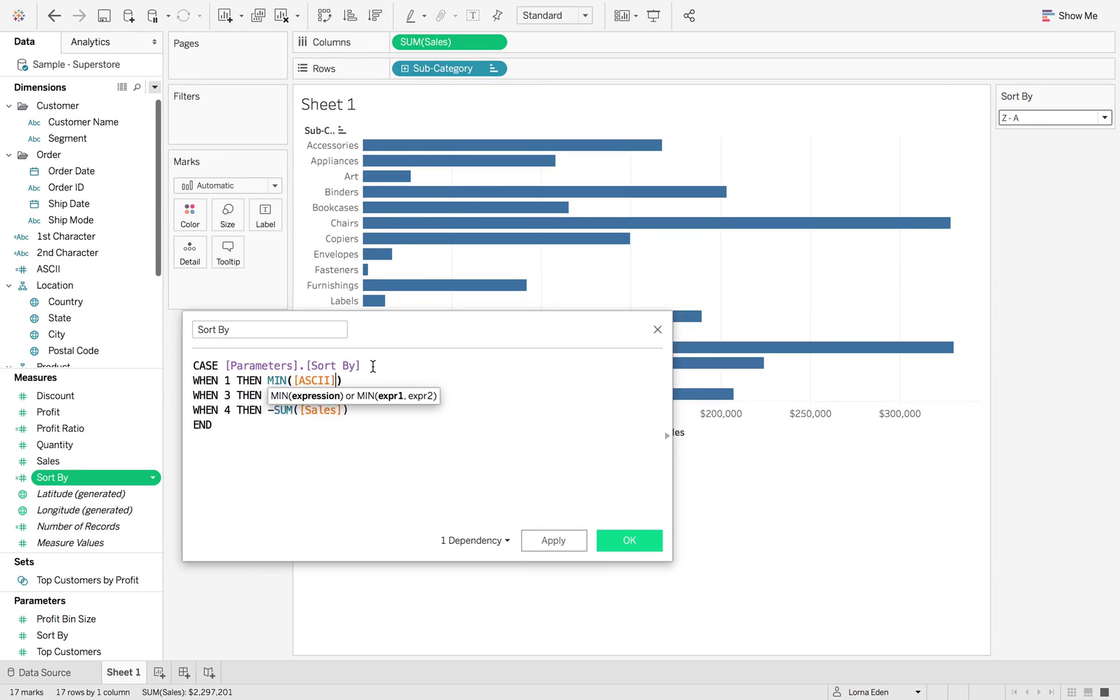
click(320, 440)
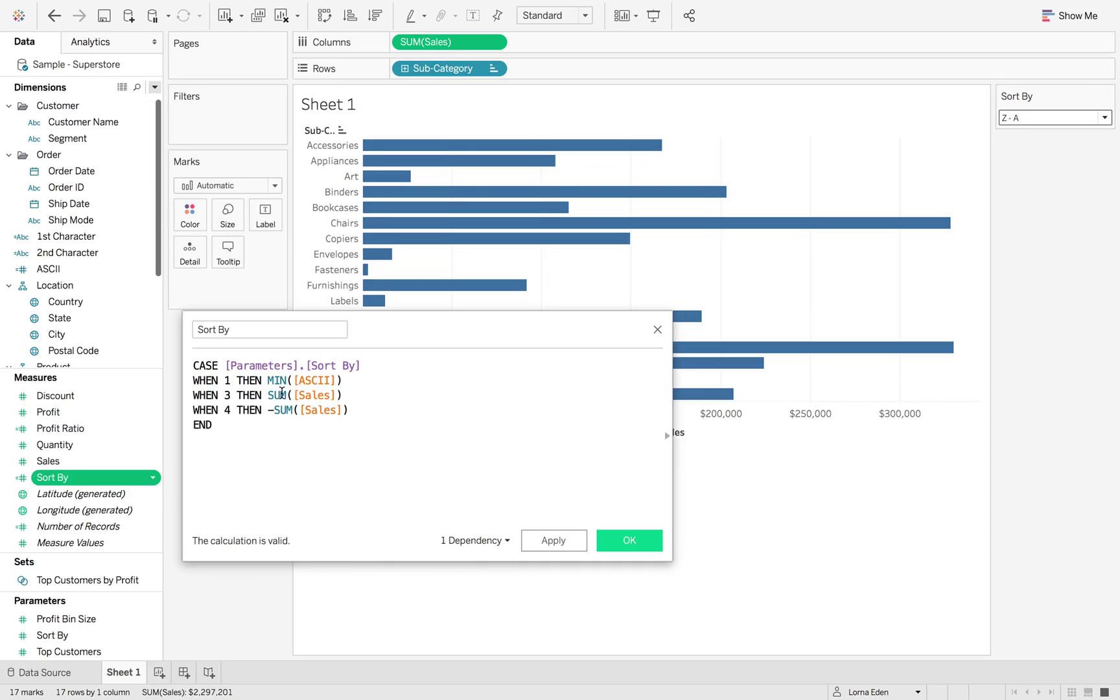
- Add a WHEN 2 THEN 10000-MIN([ASCII]) case to Sort By
key(Return)
text(WH)
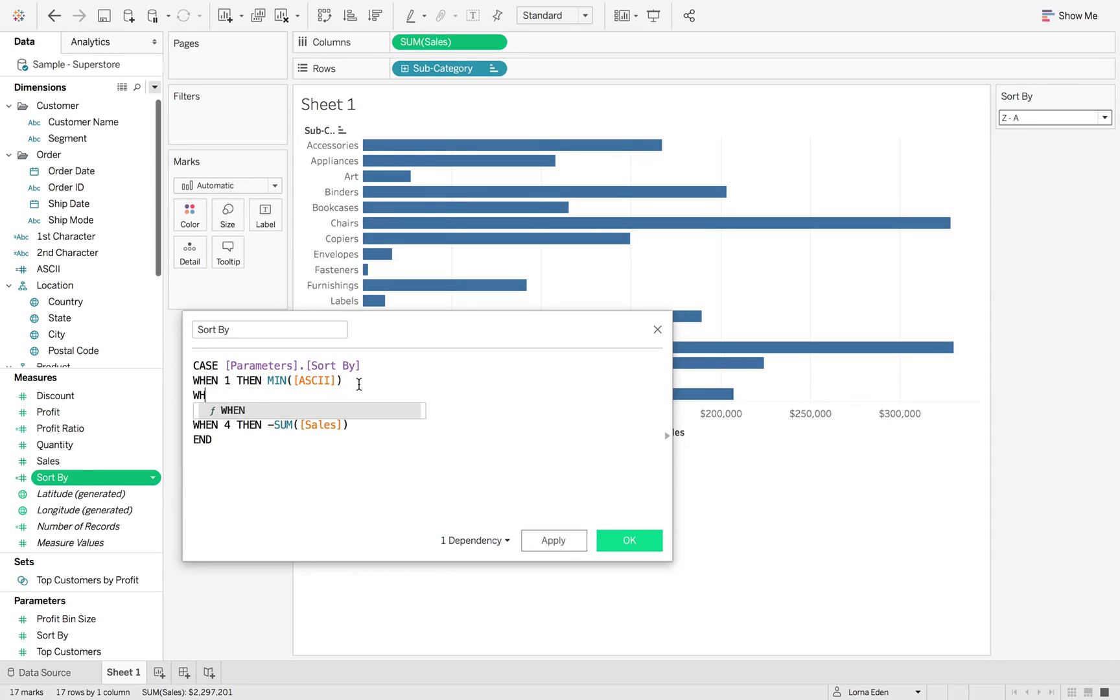
text(EN 2 THEN)
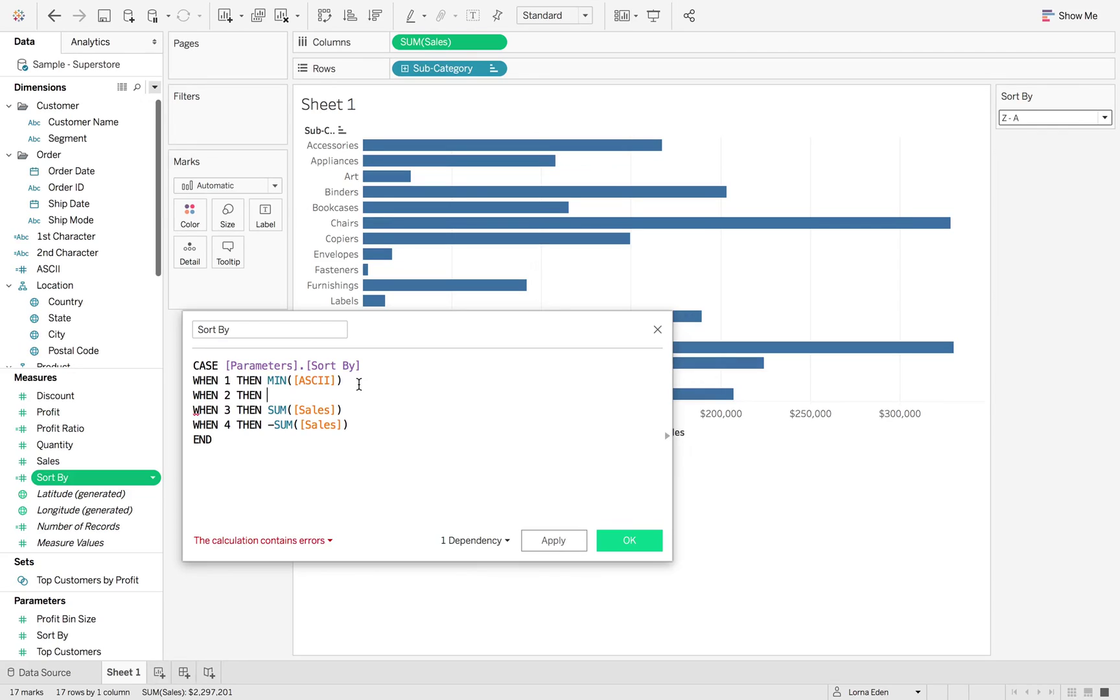
text( 1000)
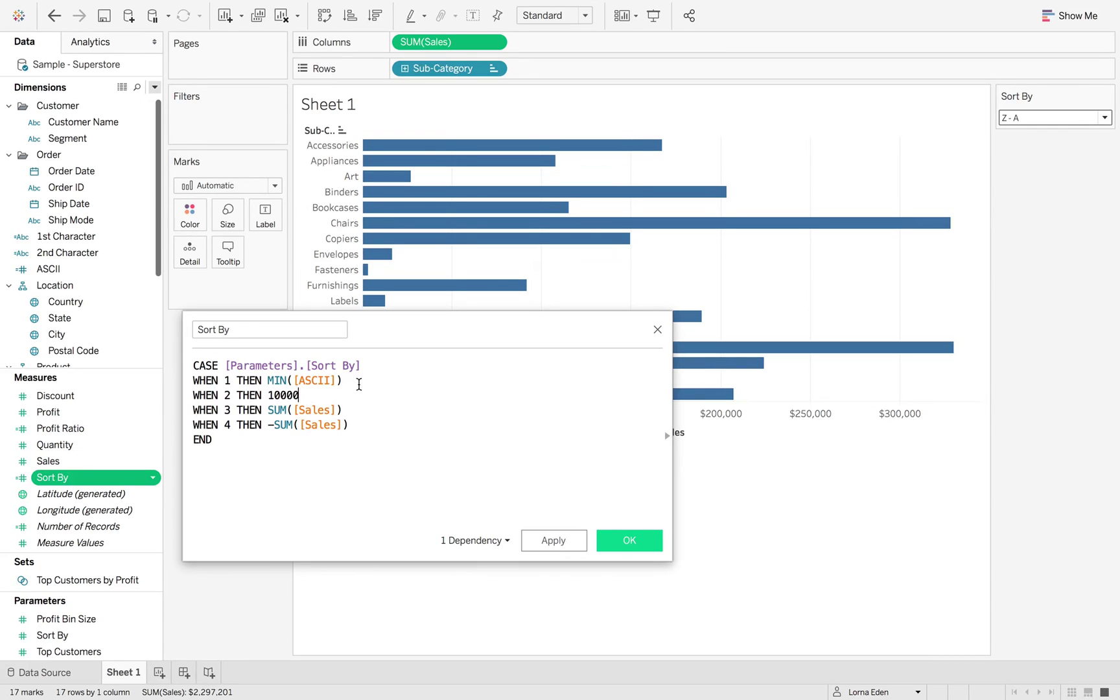
text(0-min)
key(Return)
text(as)
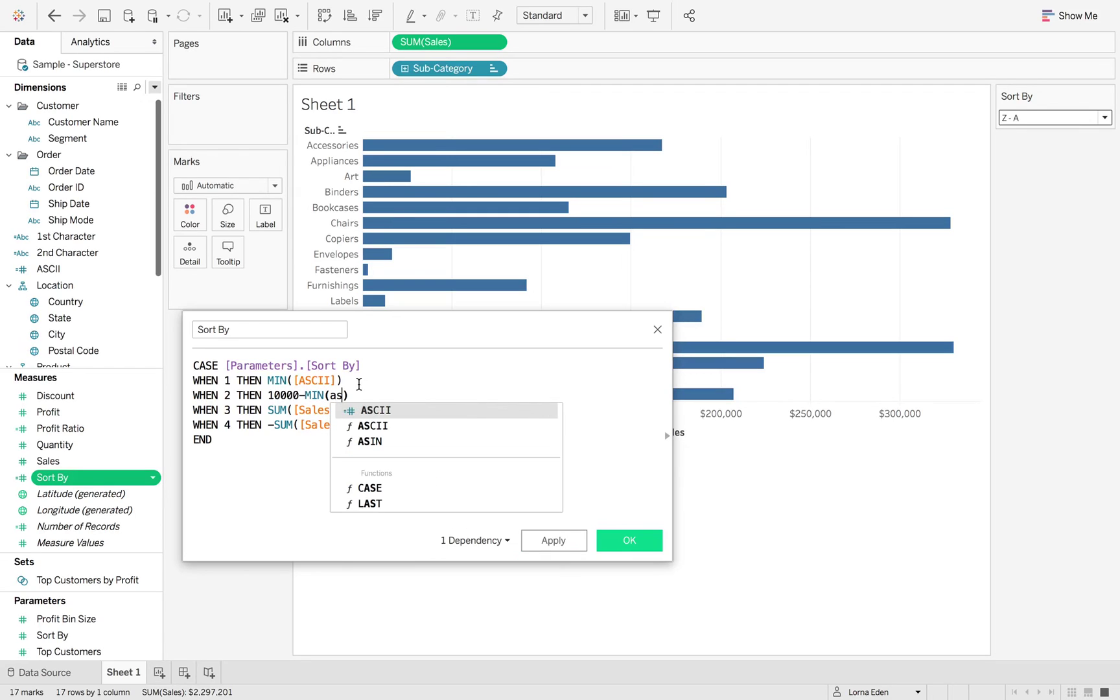
key(Return)
click(405, 397)
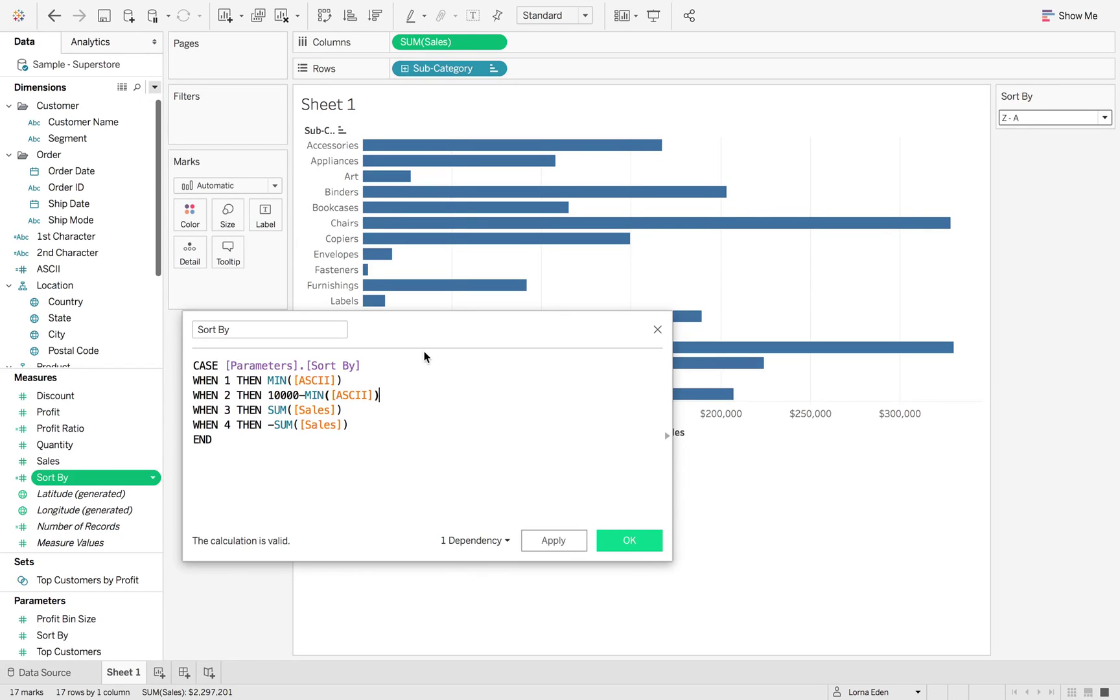
- Apply and save the updated Sort By calculation
drag(414, 320, 373, 451)
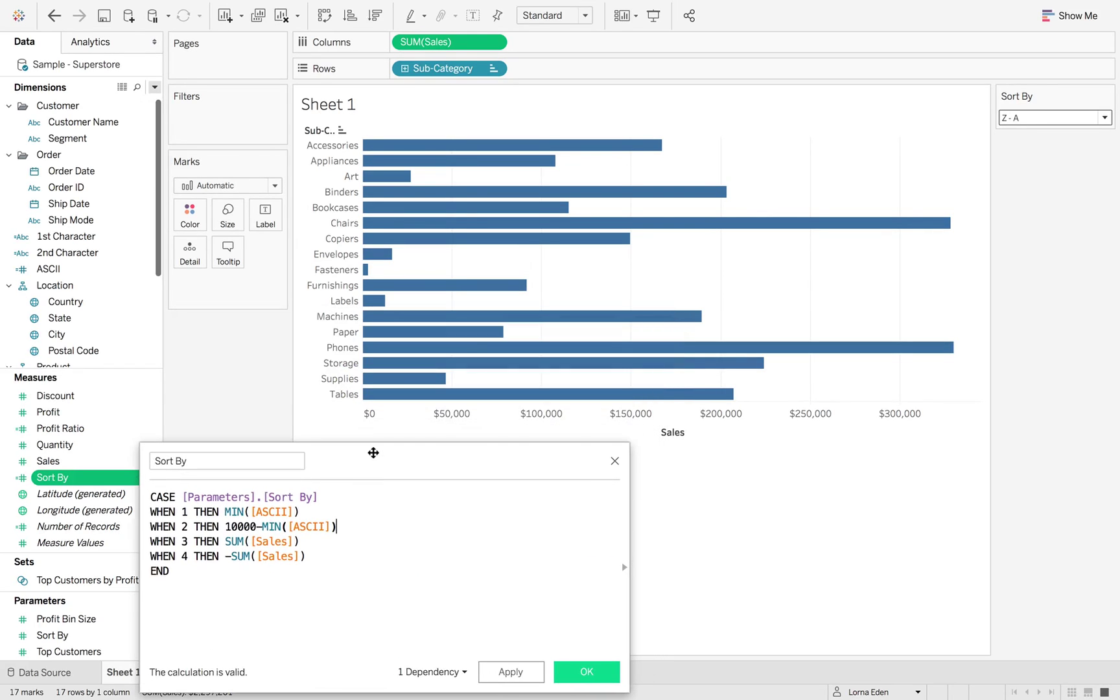
click(510, 672)
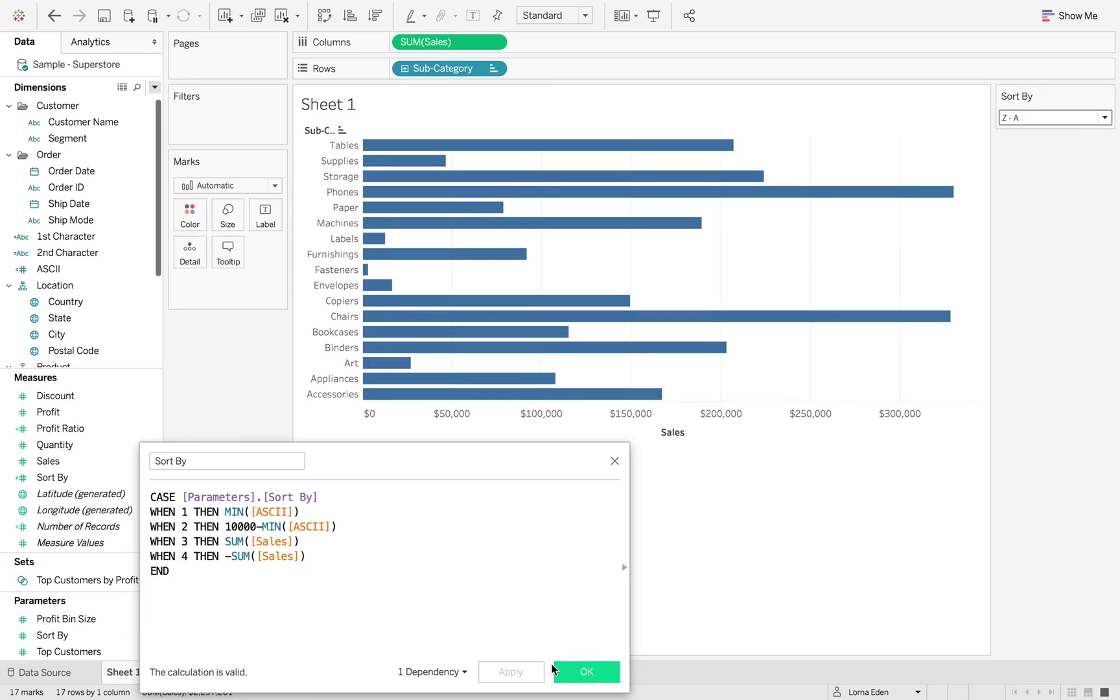
click(583, 672)
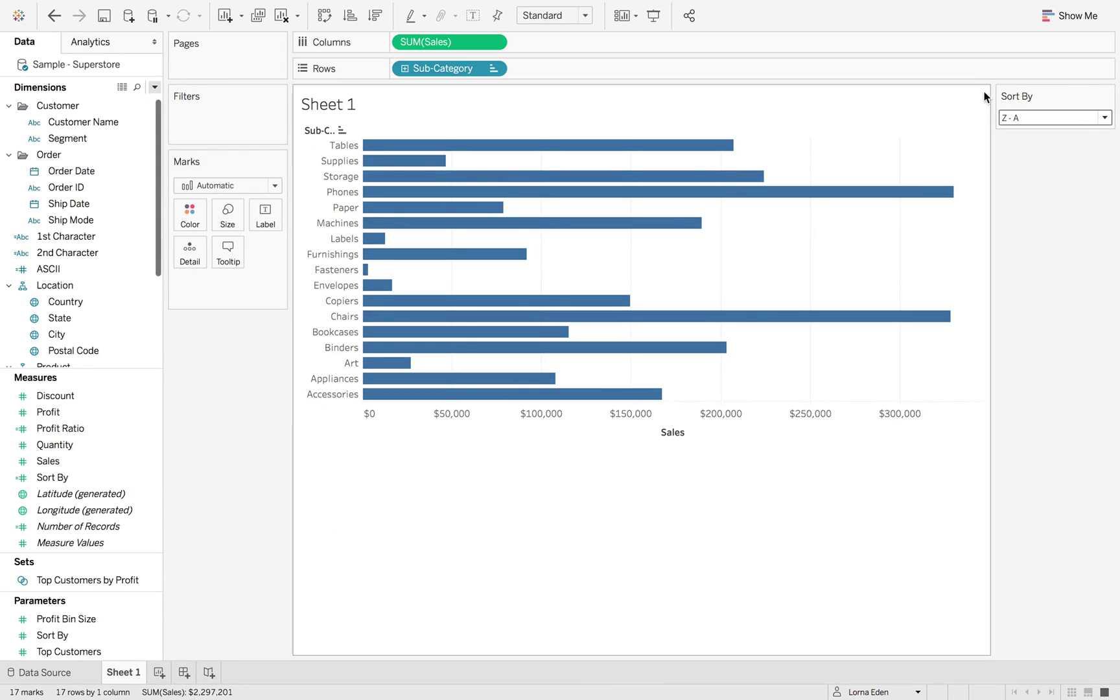
- Test the Sort By parameter with A - Z, Z - A, then ascending sales
click(1039, 117)
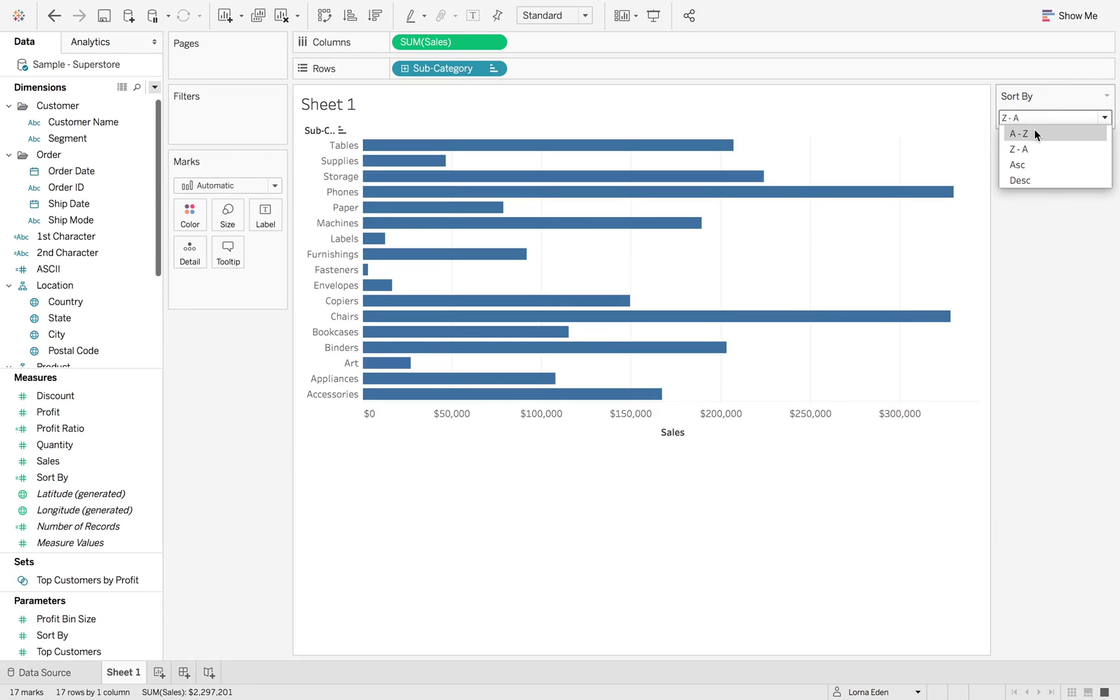
click(1036, 133)
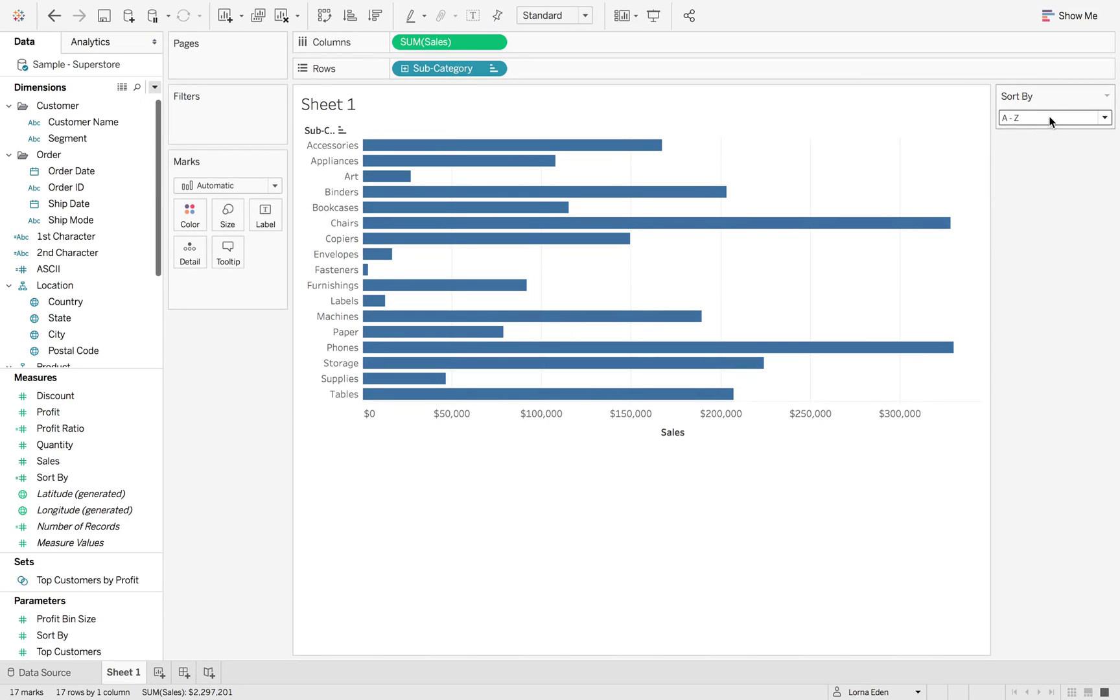
click(1048, 117)
click(1043, 144)
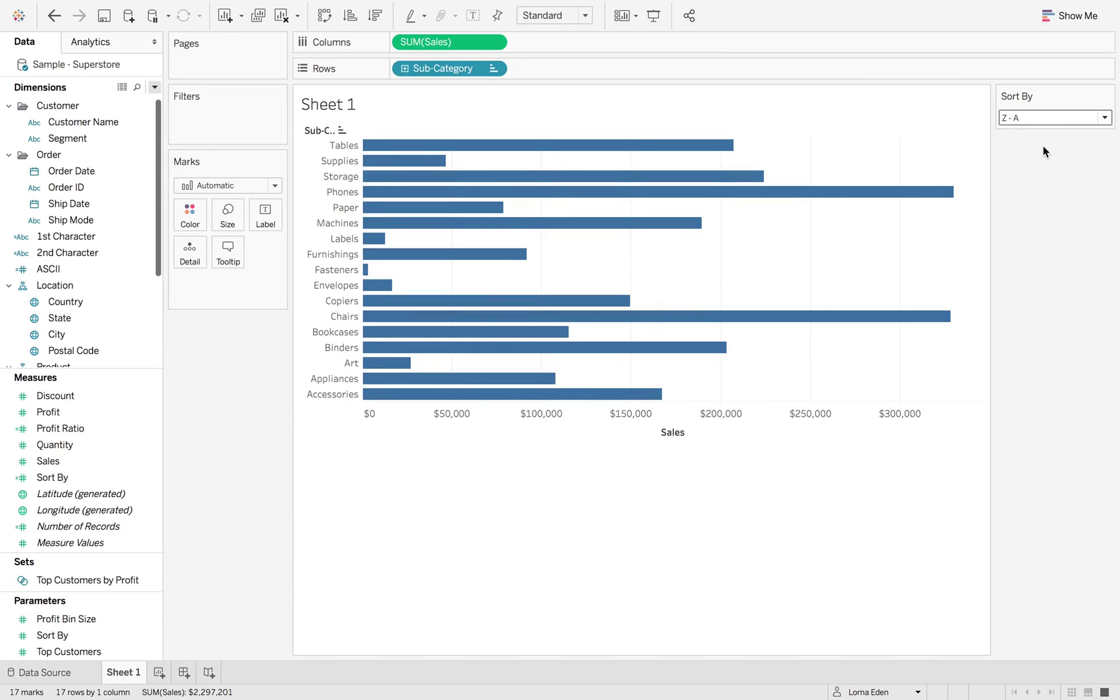
click(1040, 120)
click(1038, 162)
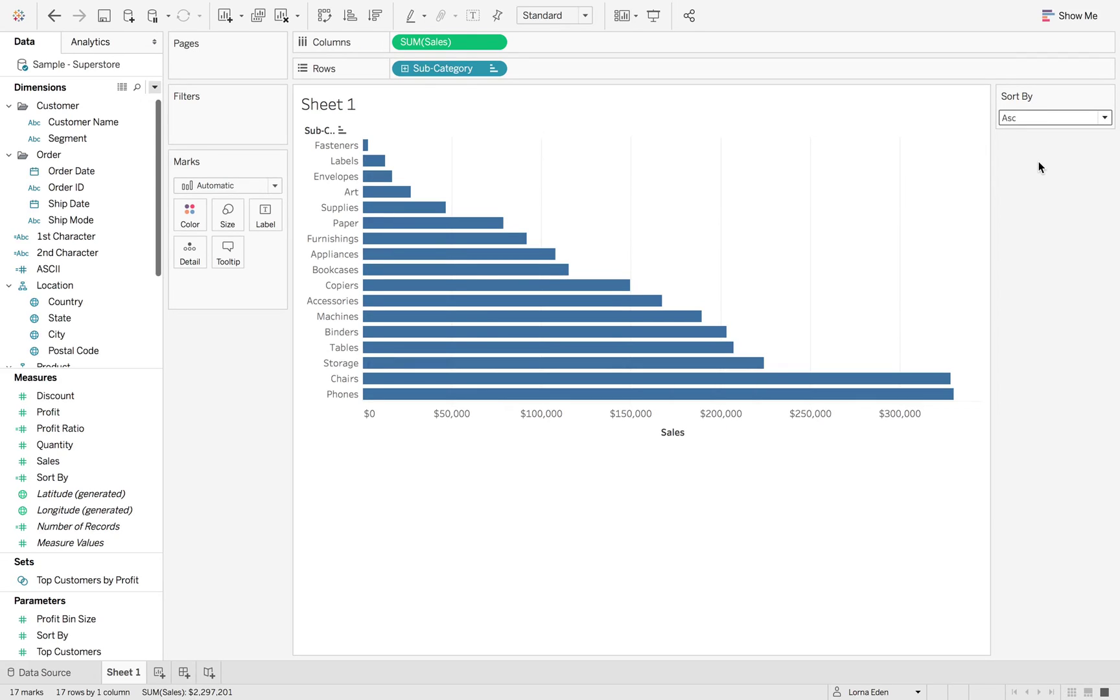
click(1032, 117)
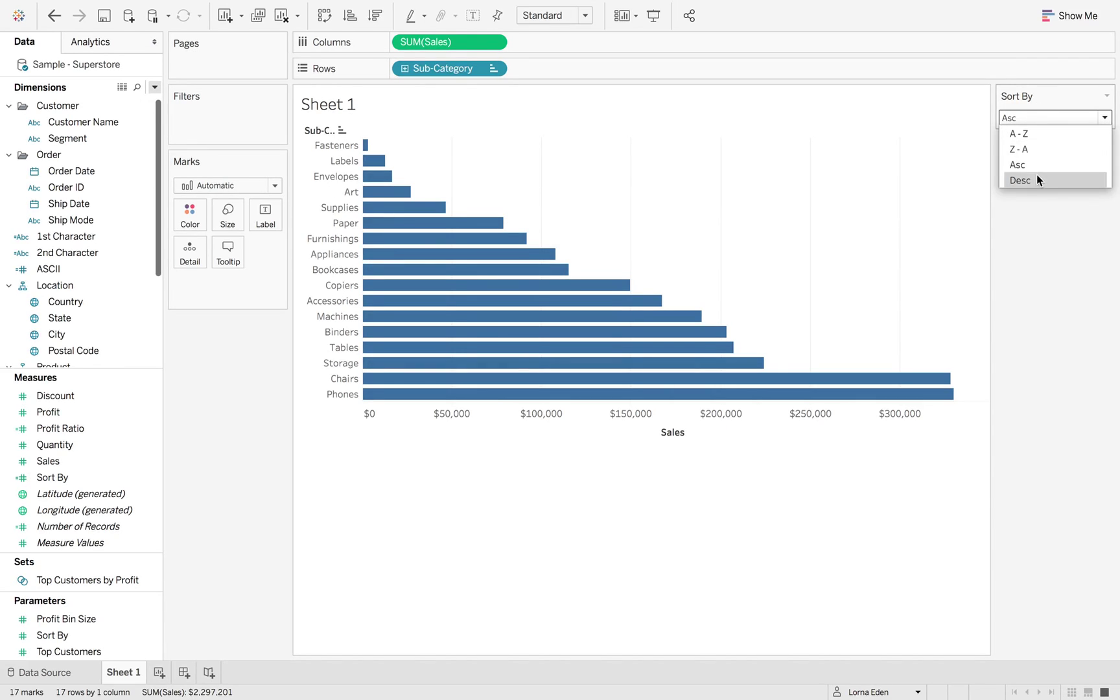